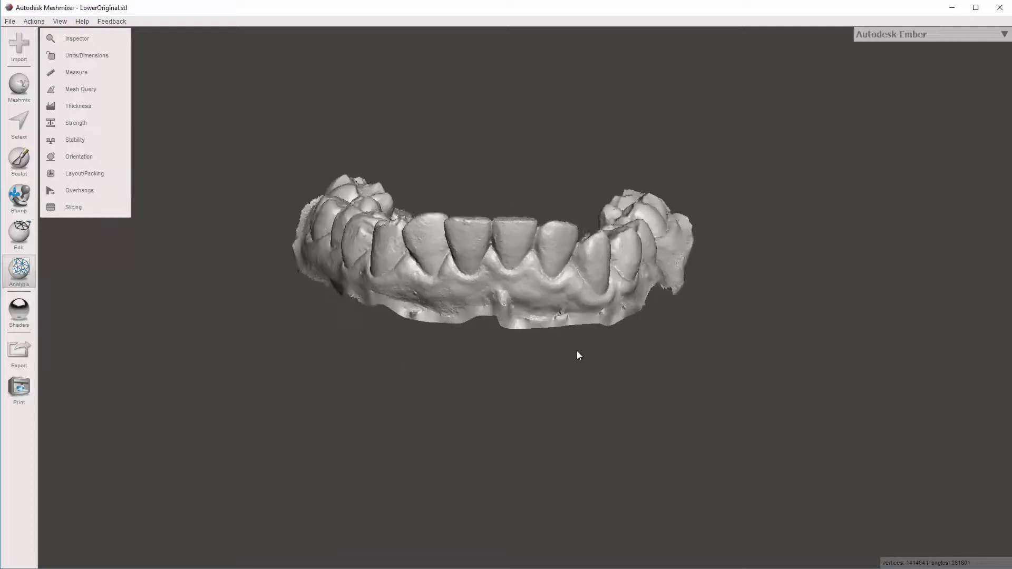
Examine the lower dental arch scan from the front, the sides and above
right_drag(470, 326, 675, 315)
right_drag(694, 259, 645, 289)
right_drag(673, 229, 512, 234)
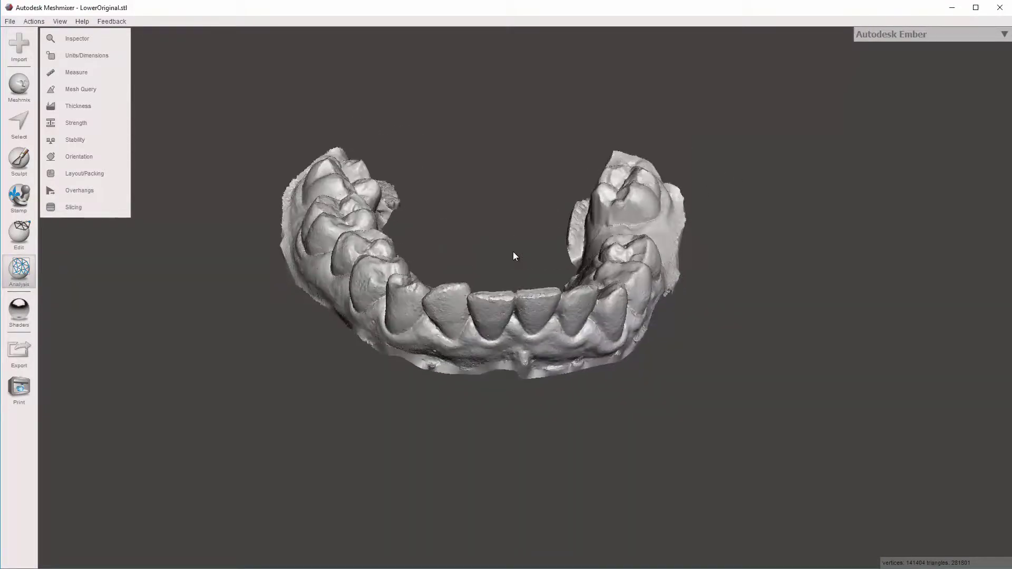
right_drag(648, 290, 616, 245)
right_drag(524, 169, 552, 151)
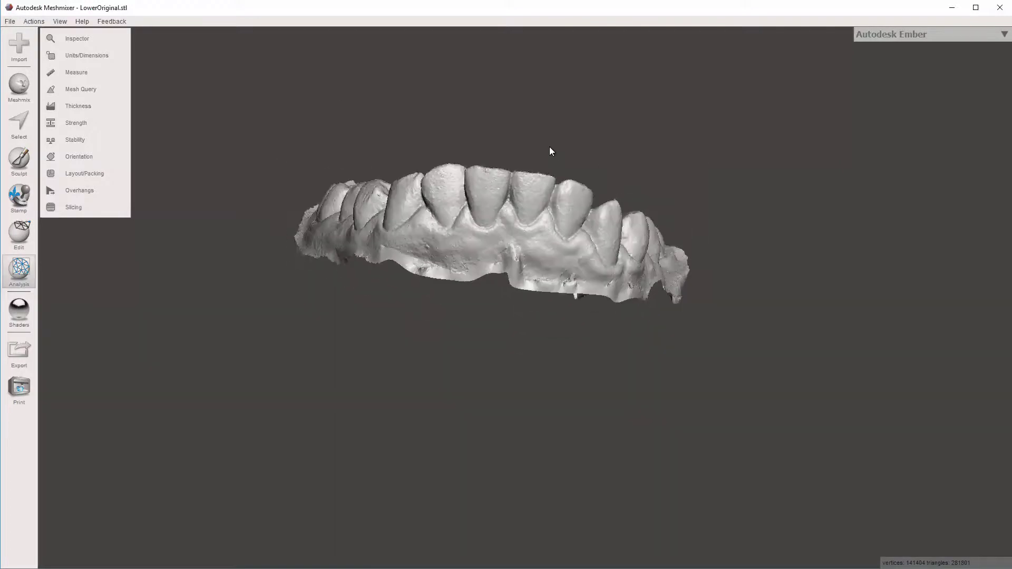
scroll(503, 162, up, 1)
middle_drag(471, 201, 398, 372)
right_drag(549, 263, 312, 333)
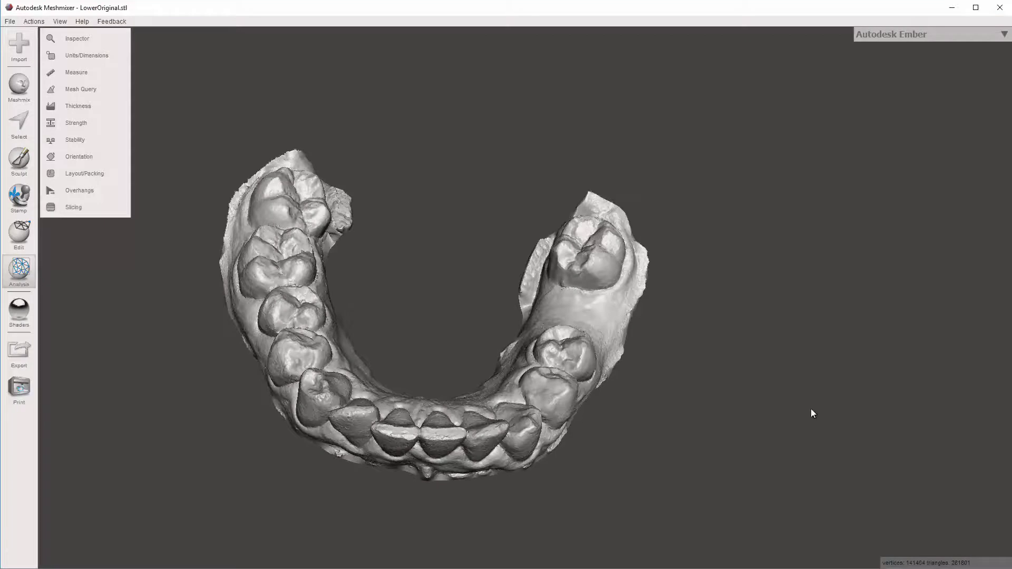
right_drag(843, 351, 369, 346)
Select a small patch on the patient's right canine and inspect its mesh density in wireframe
key(s)
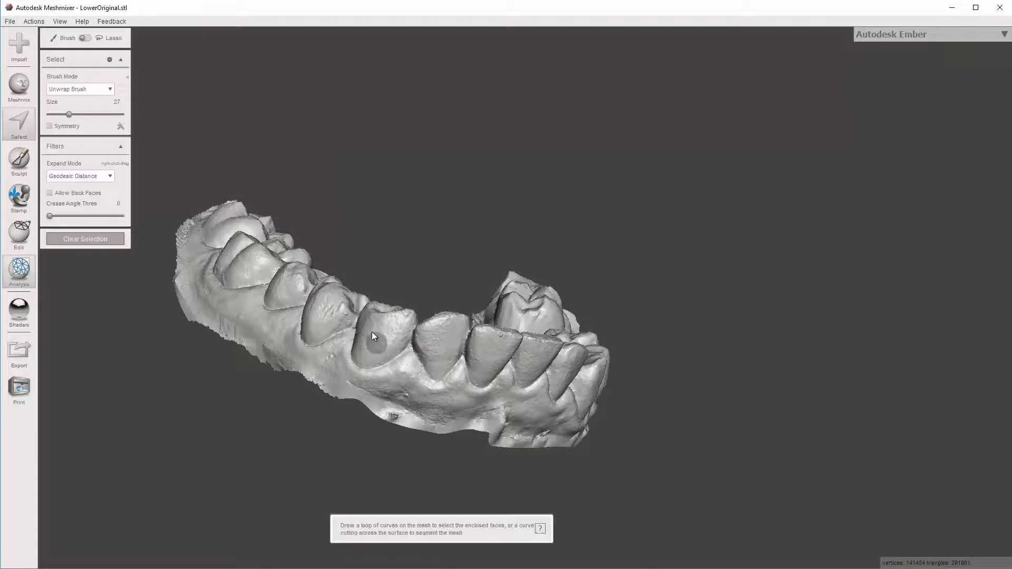
drag(369, 338, 368, 350)
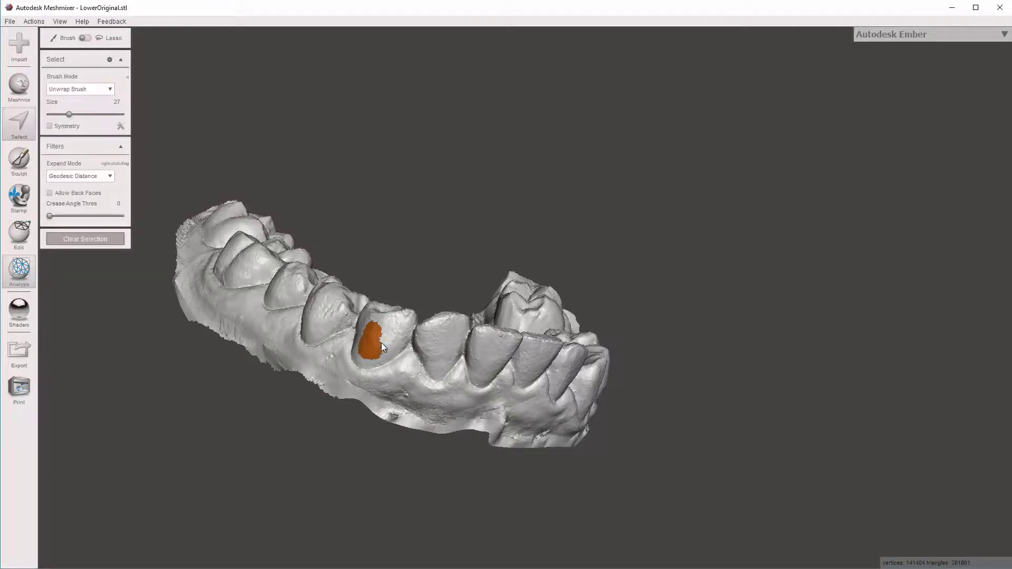
scroll(384, 348, up, 3)
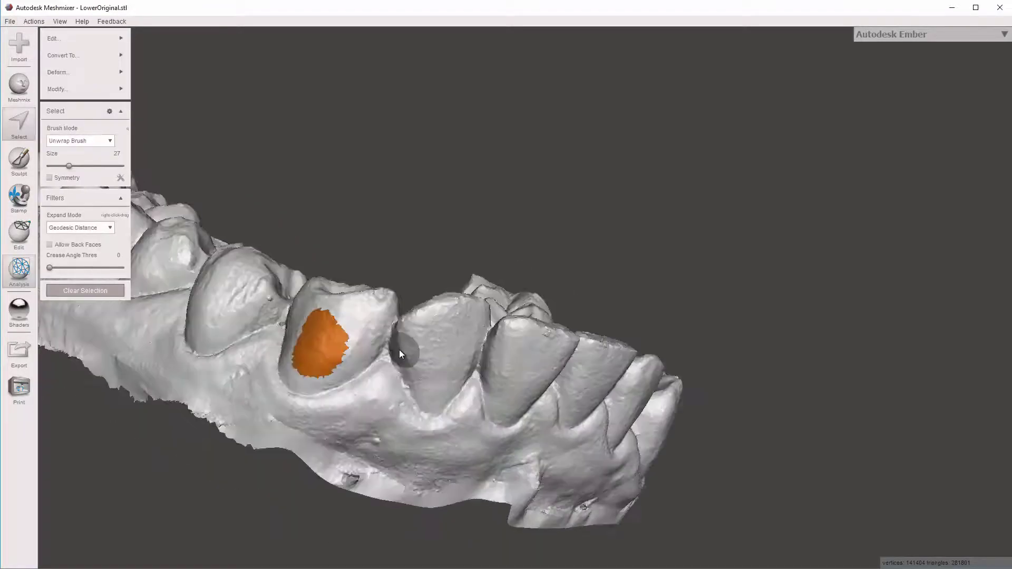
key(w)
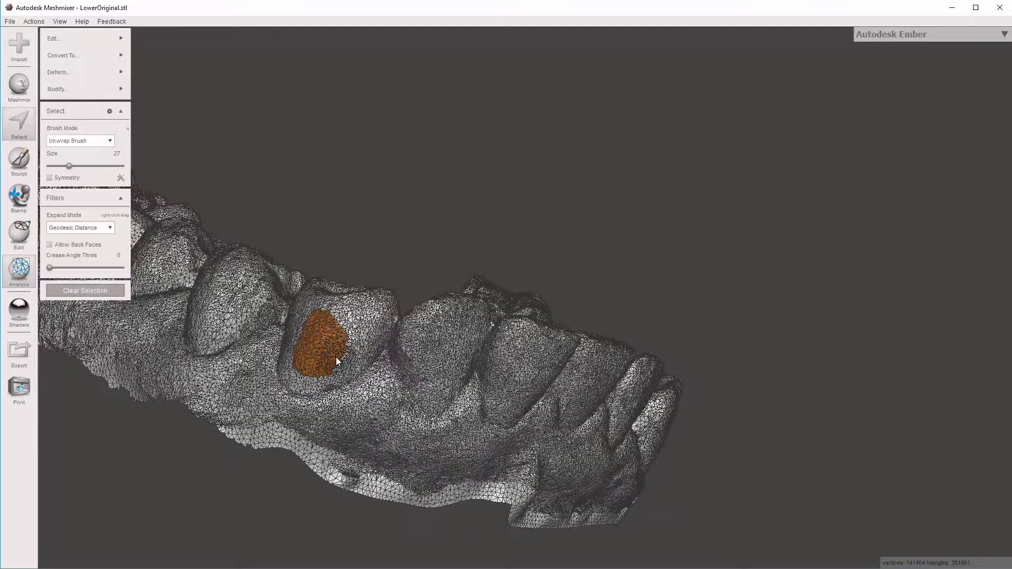
scroll(336, 356, up, 2)
middle_drag(303, 331, 355, 318)
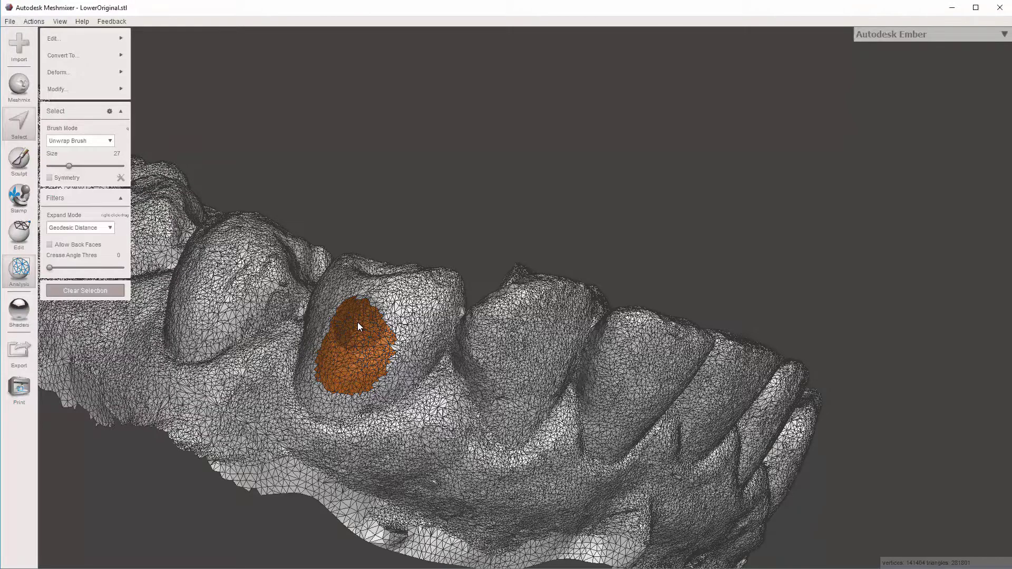
alt+drag(362, 322, 461, 409)
right_drag(529, 380, 508, 357)
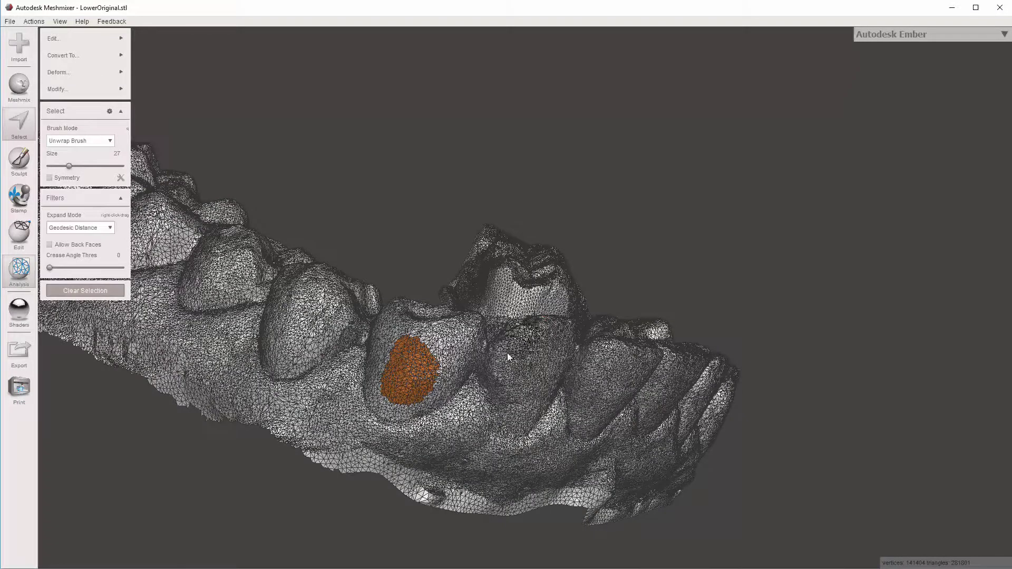
key(Escape)
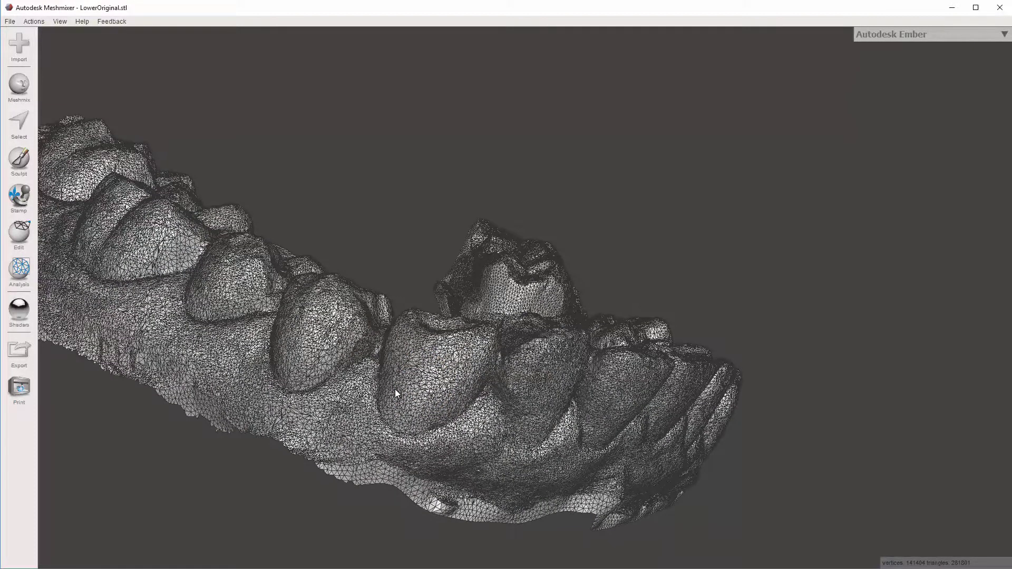
key(w)
Enlarge the selection brush to size 41 and select the outer faces of the patient's right first premolar and canine
right_drag(394, 390, 444, 382)
key(s)
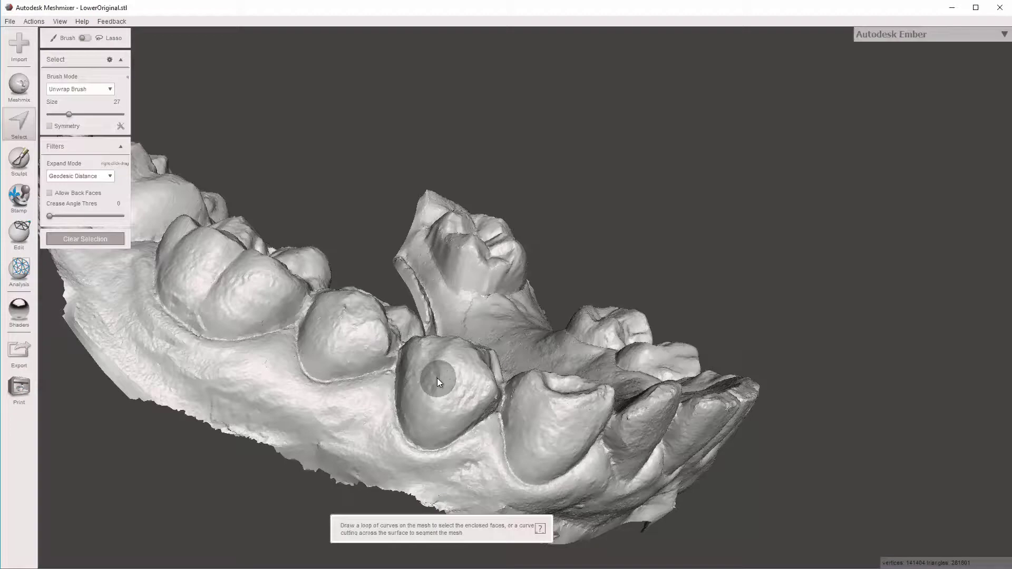
scroll(440, 378, up, 2)
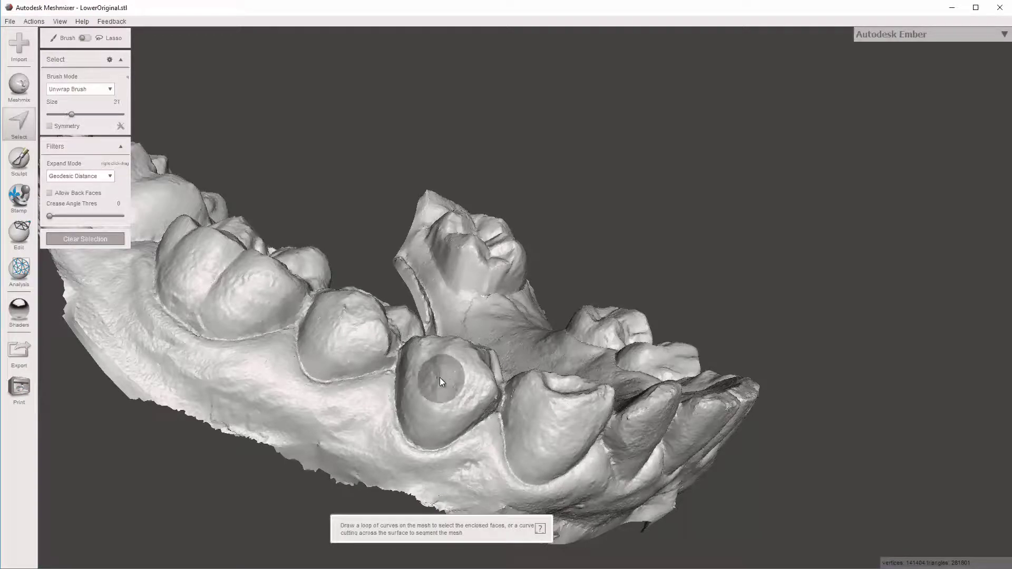
scroll(440, 378, up, 3)
click(436, 391)
drag(432, 400, 449, 367)
right_drag(449, 367, 402, 353)
click(409, 355)
right_drag(390, 318, 353, 308)
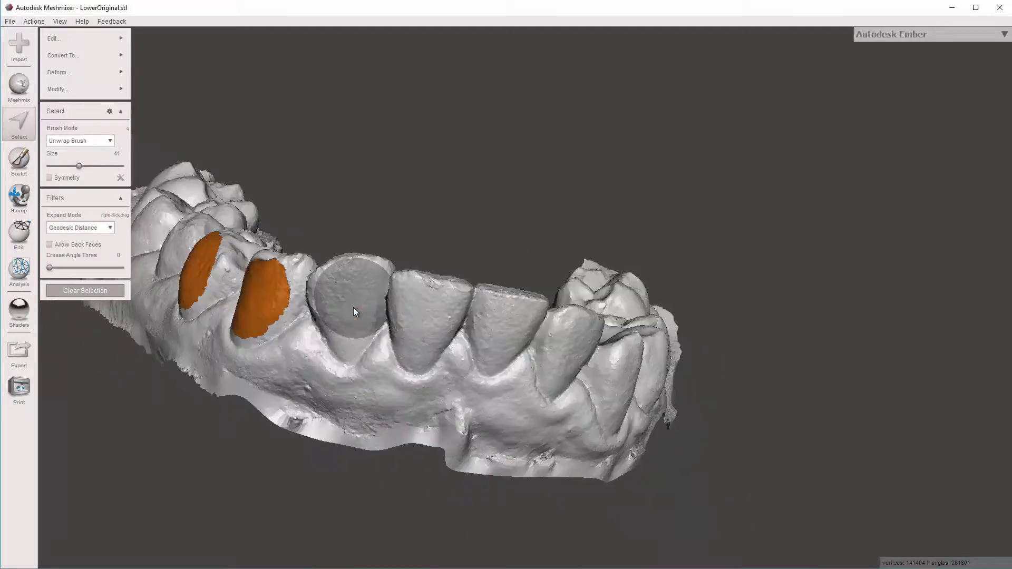
Add the outer faces of the right lateral incisor and both central incisors to the selection
click(416, 315)
click(458, 320)
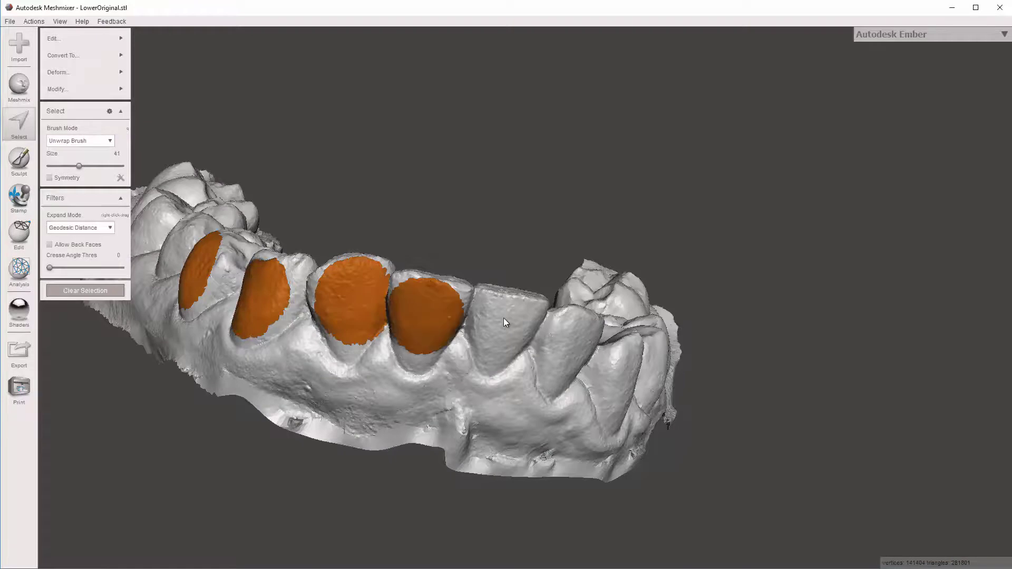
click(503, 328)
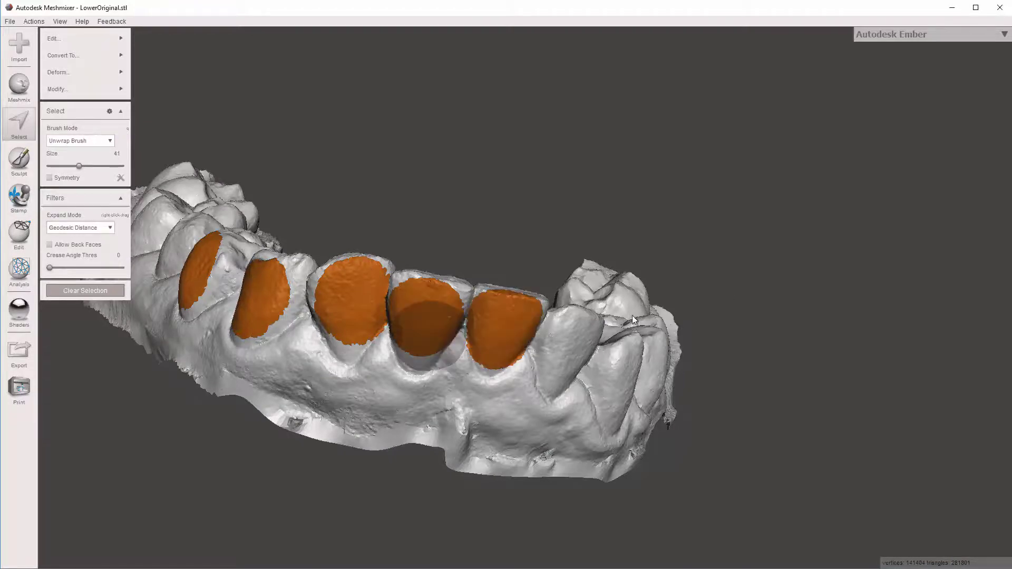
Add the outer faces of the patient's left lateral incisor, canine and first premolar to the selection
right_drag(440, 343, 427, 337)
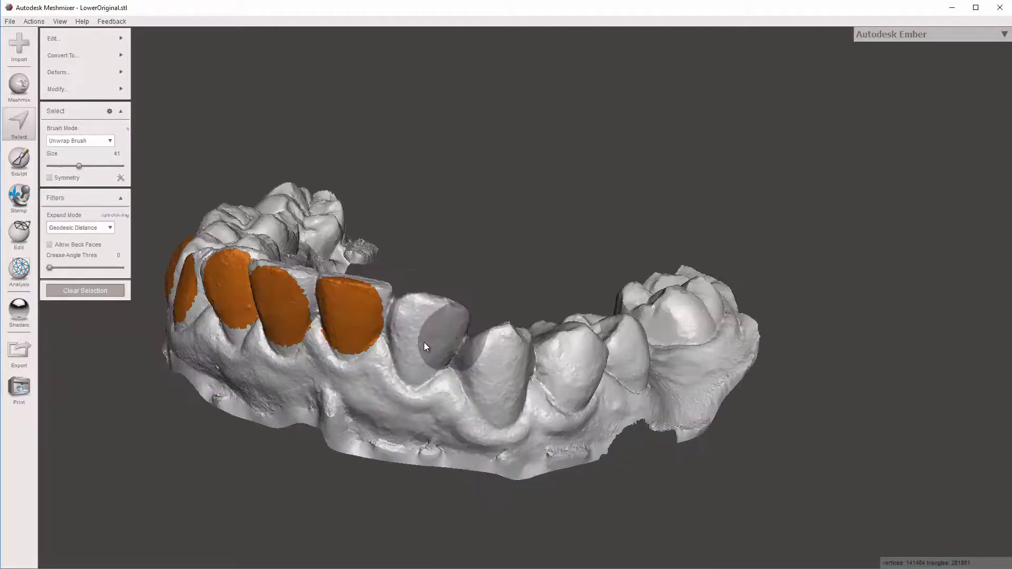
click(425, 344)
right_drag(563, 356, 422, 323)
click(416, 331)
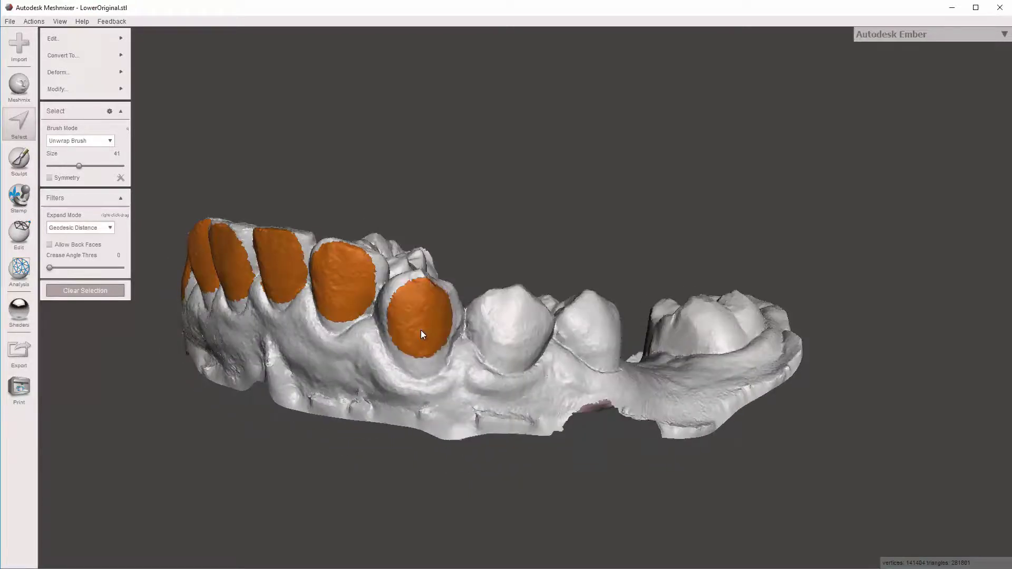
click(511, 334)
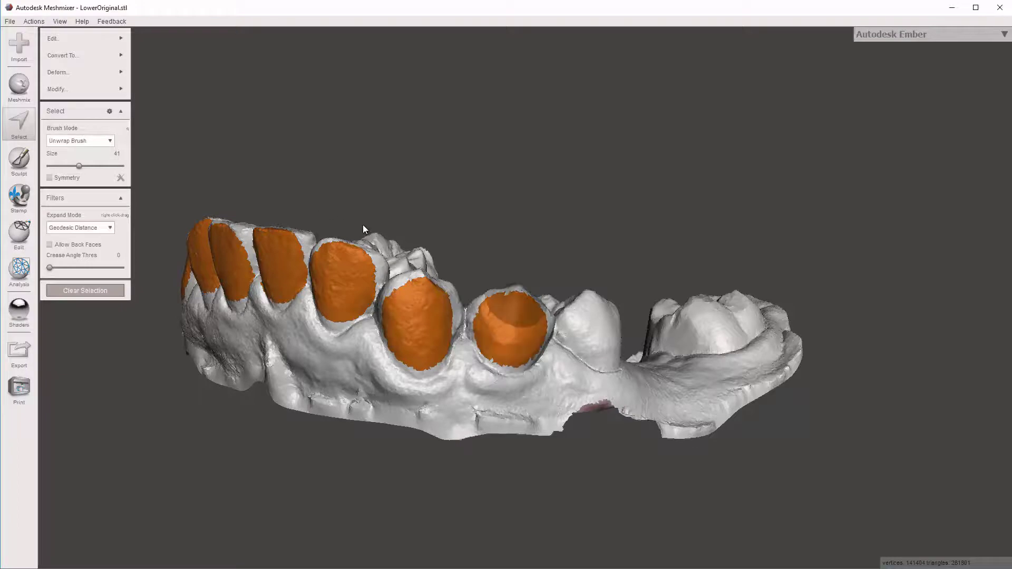
right_drag(364, 226, 314, 388)
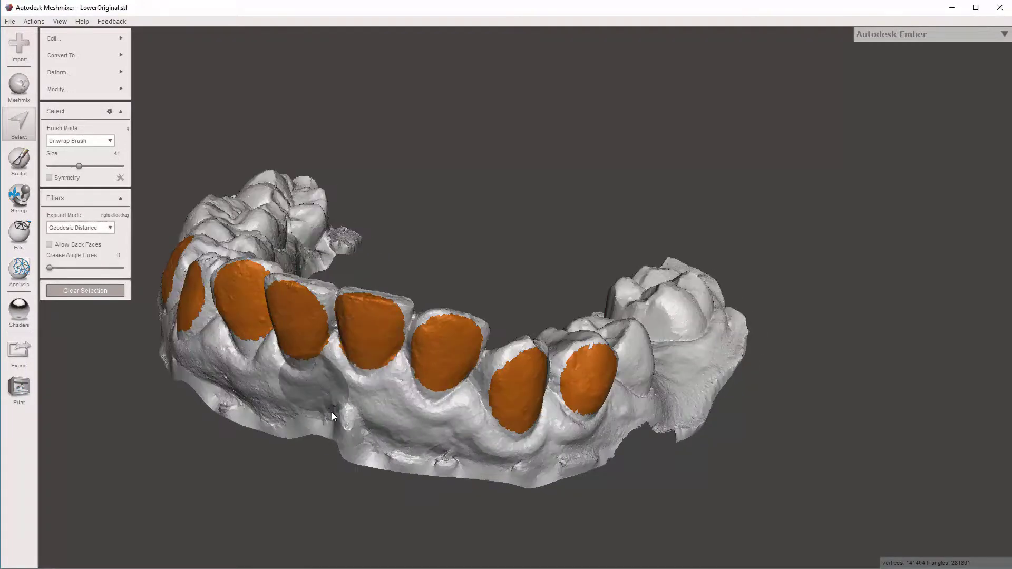
Show the wireframe, remesh the selected tooth faces at 33% relative density, and clear the selection
key(w)
scroll(380, 330, up, 2)
scroll(381, 334, up, 3)
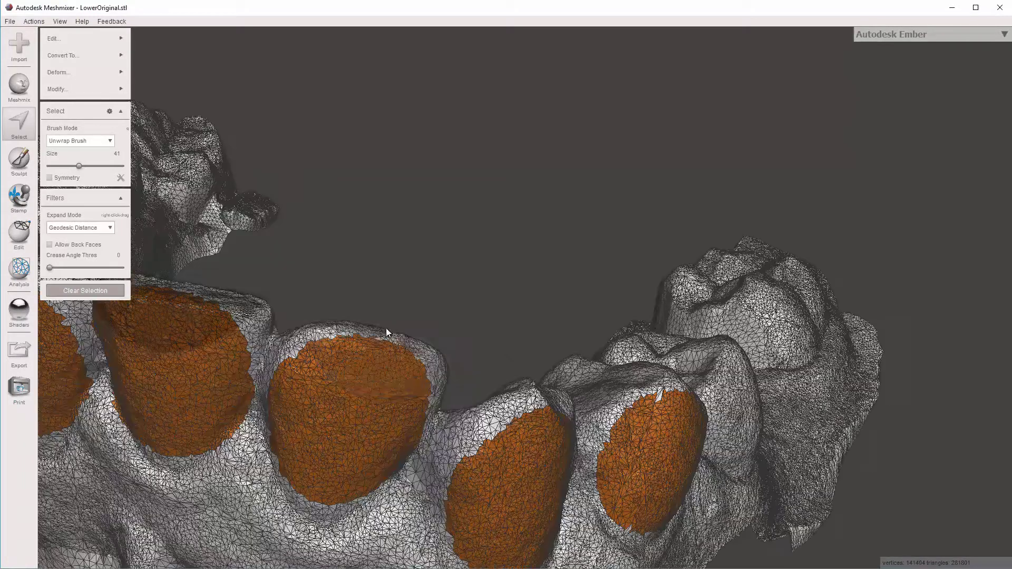
scroll(422, 293, up, 2)
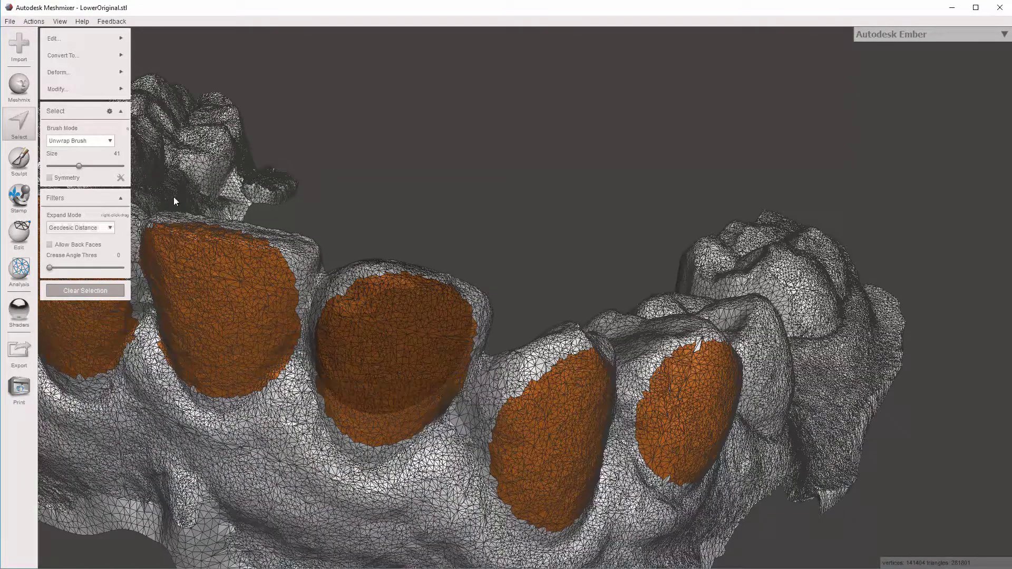
click(100, 89)
click(96, 37)
click(177, 66)
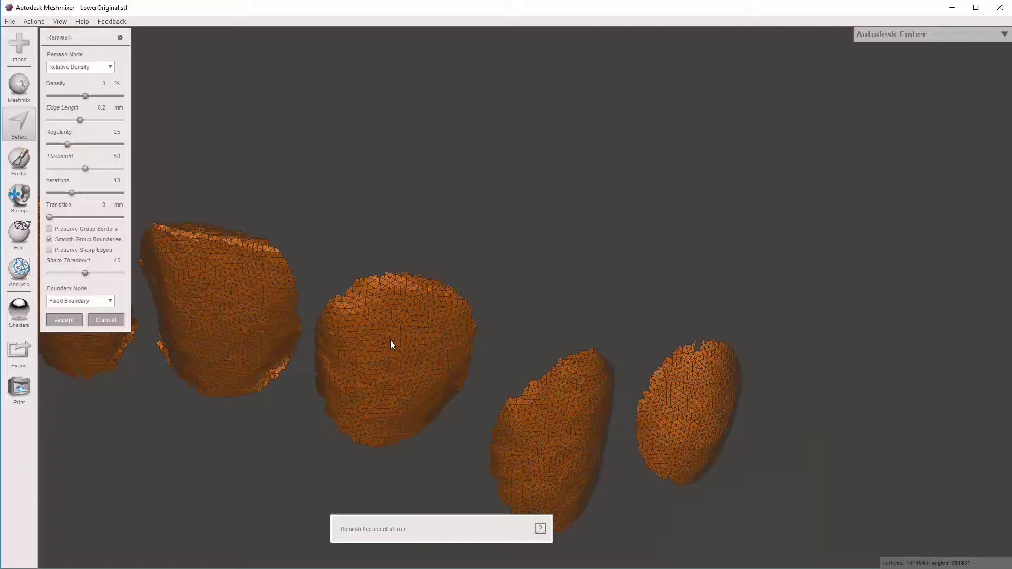
click(112, 97)
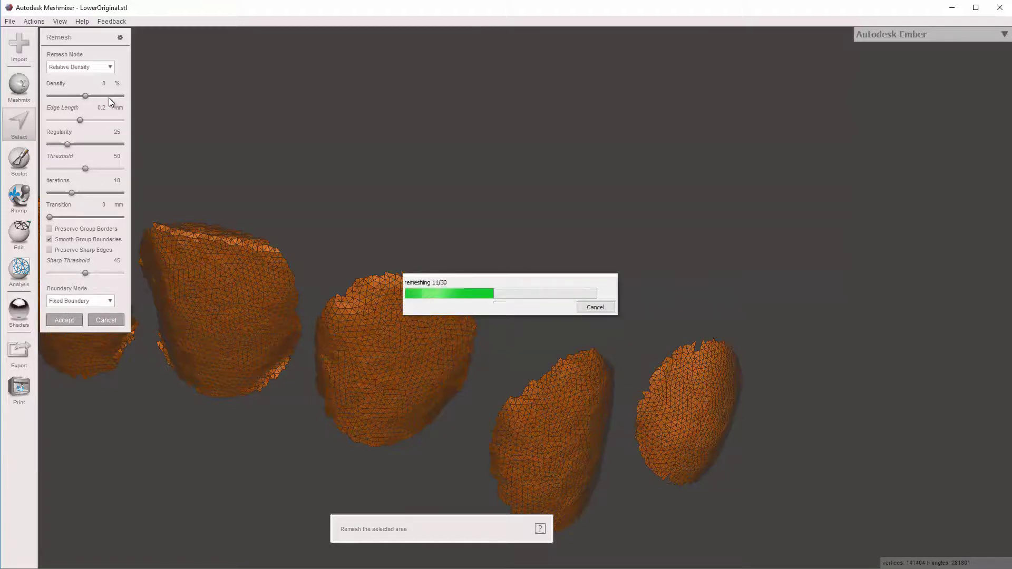
click(110, 97)
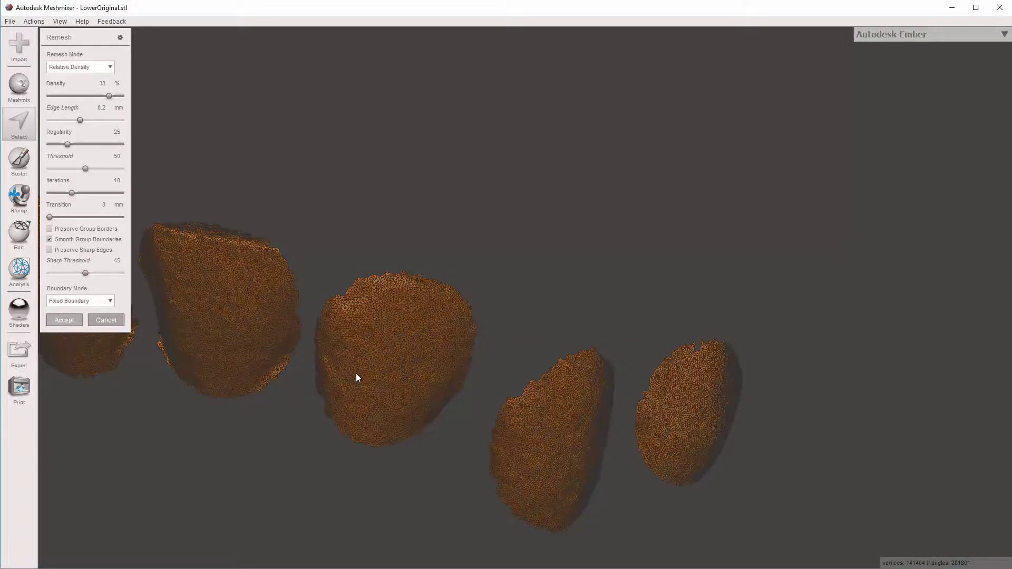
key(Return)
key(Escape)
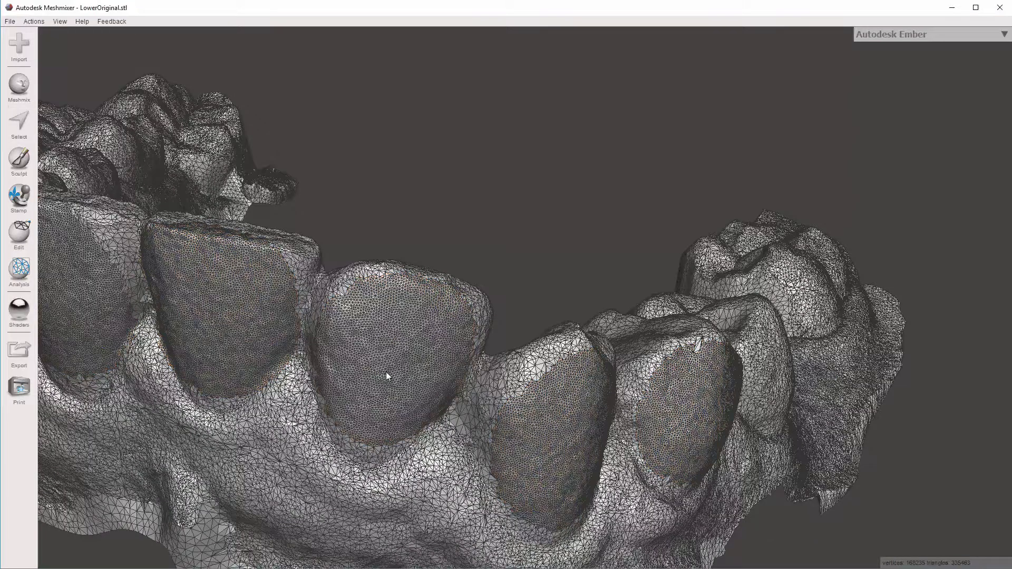
Select sample patches on the left lateral incisor and the gum beside it to compare their mesh density
key(s)
key(bracketleft)
click(389, 364)
drag(379, 375, 381, 370)
right_drag(324, 438, 331, 417)
mouse_move(331, 421)
mouse_down()
mouse_move(321, 397)
mouse_move(302, 400)
mouse_move(315, 377)
mouse_move(357, 423)
mouse_up()
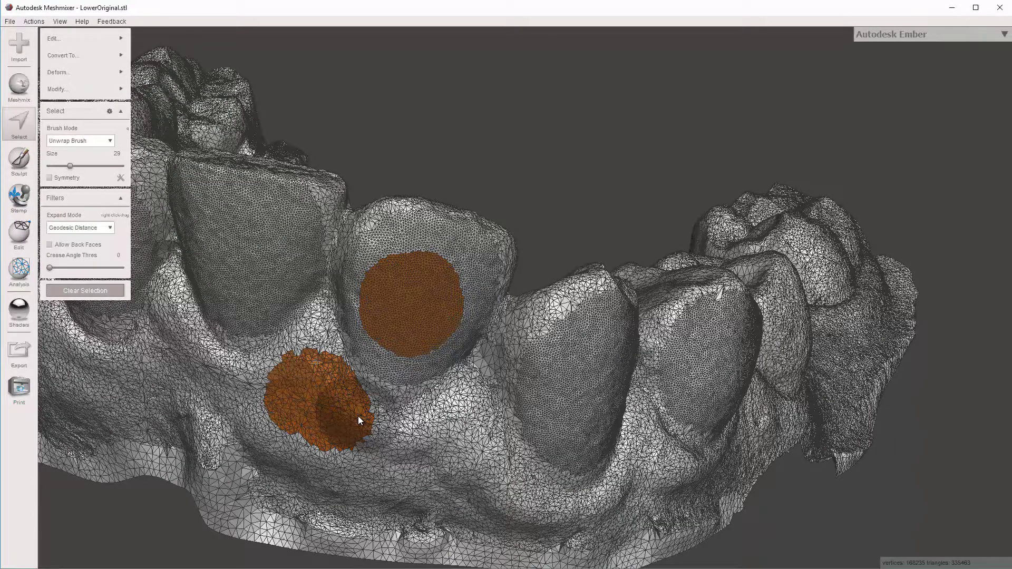
key(Escape)
Set the selection brush size to 15 and select a narrow vertical strip on the right first premolar's outer face
mouse_move(368, 388)
alt+mouse_down()
mouse_move(497, 440)
mouse_move(470, 381)
mouse_move(543, 357)
mouse_move(704, 270)
alt+mouse_up()
alt+drag(324, 291, 315, 342)
alt+drag(598, 325, 526, 285)
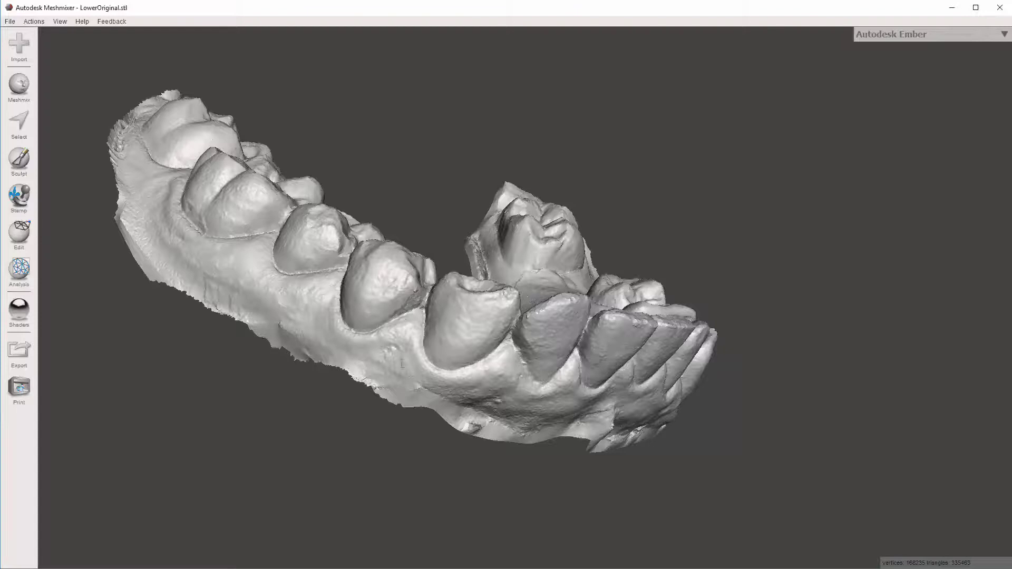
alt+drag(534, 363, 533, 362)
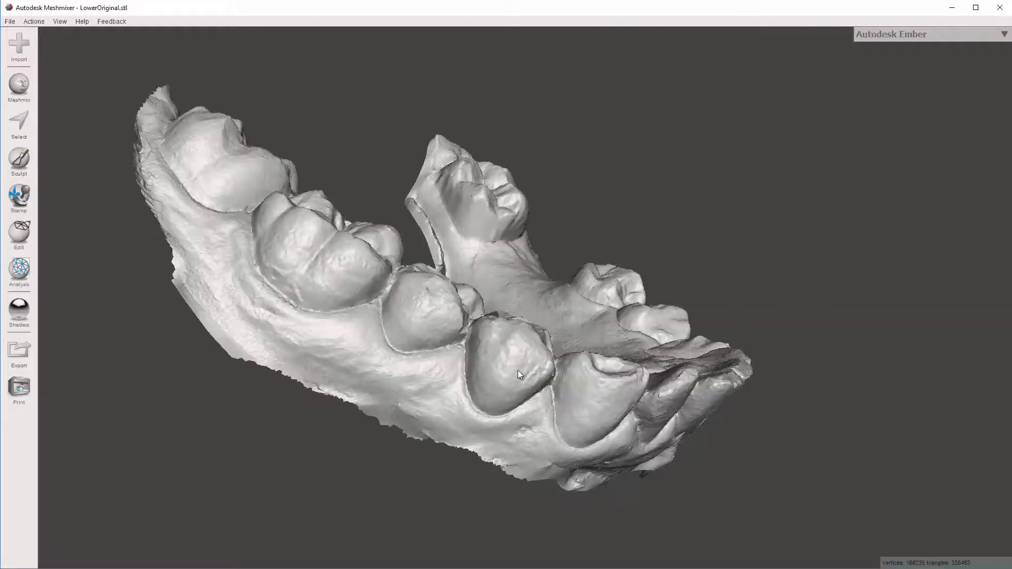
key(s)
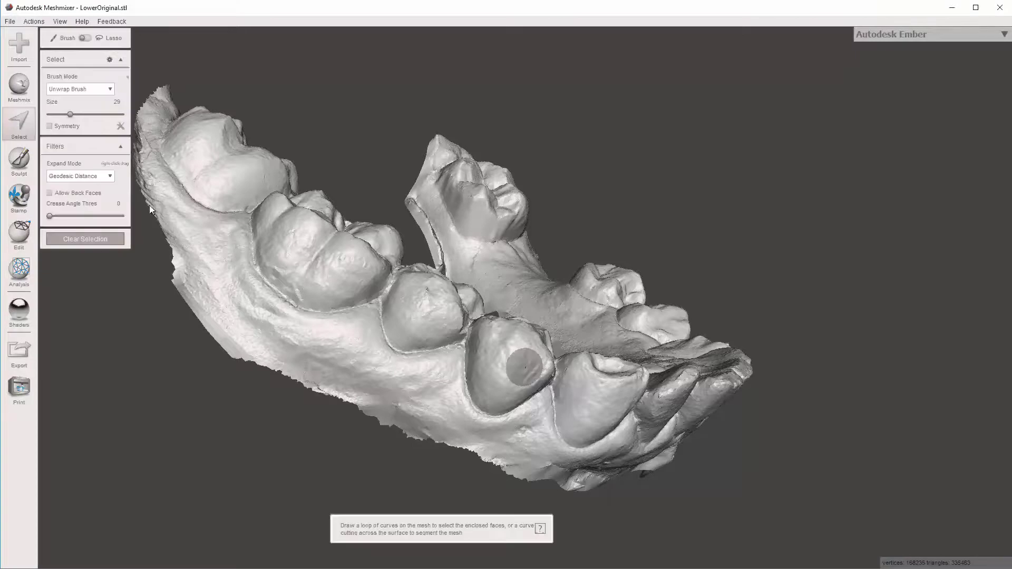
click(117, 102)
text(15)
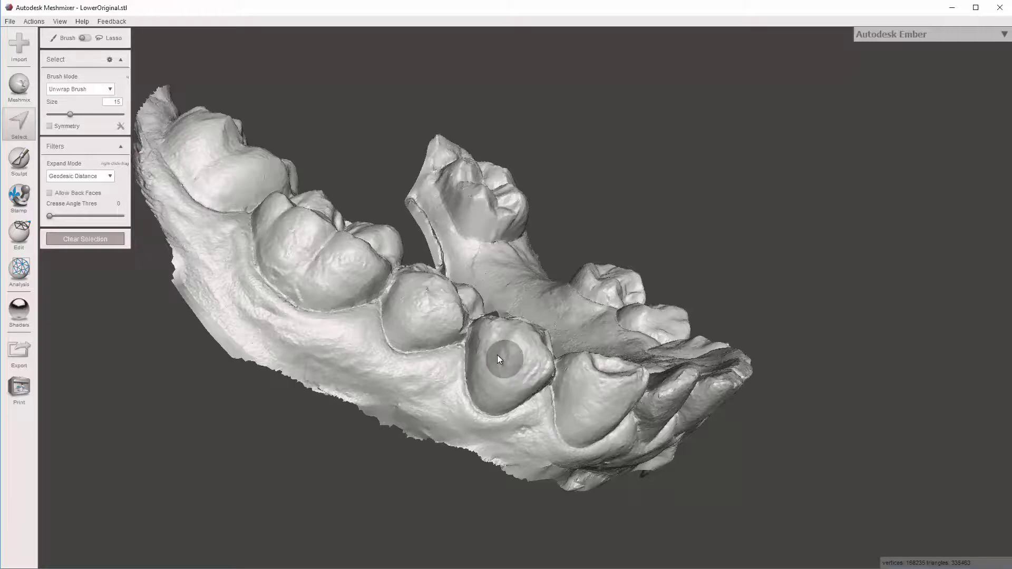
key(Return)
drag(510, 352, 503, 373)
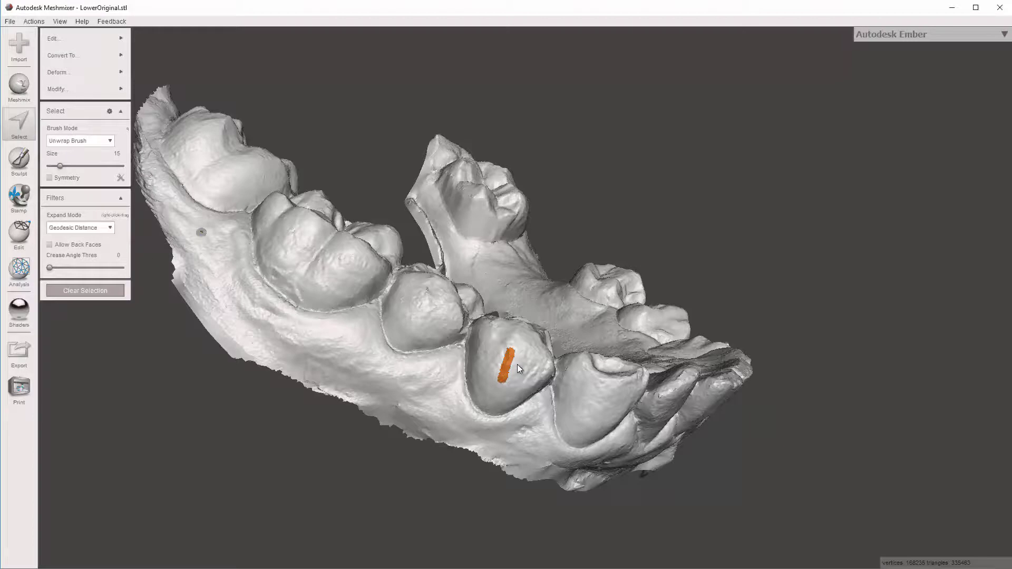
Pull the selected strip on the right first premolar outward with Soft Transform to form a raised attachment, then clear the selection
key(ctrl+t)
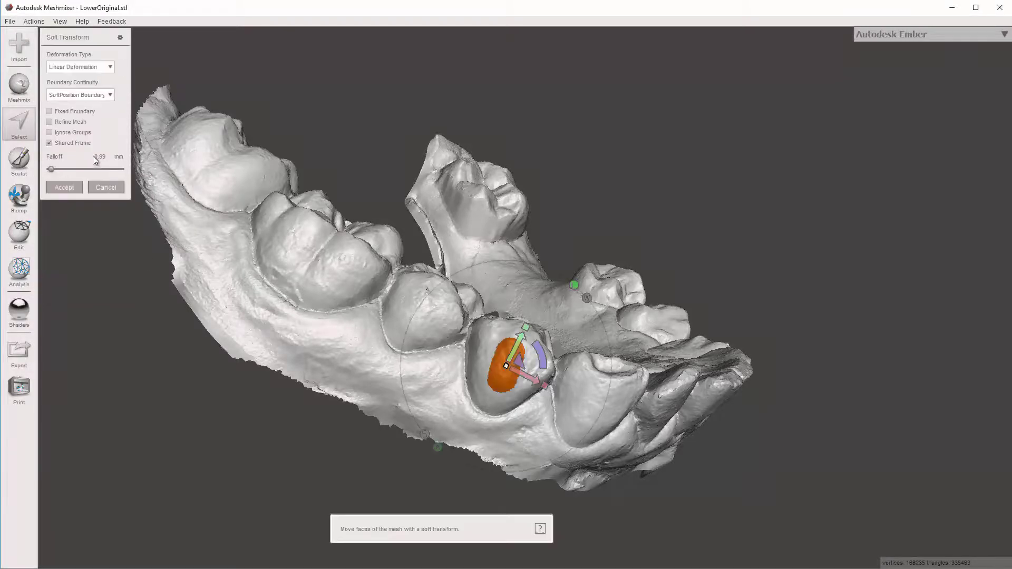
click(101, 157)
right_drag(476, 424, 457, 472)
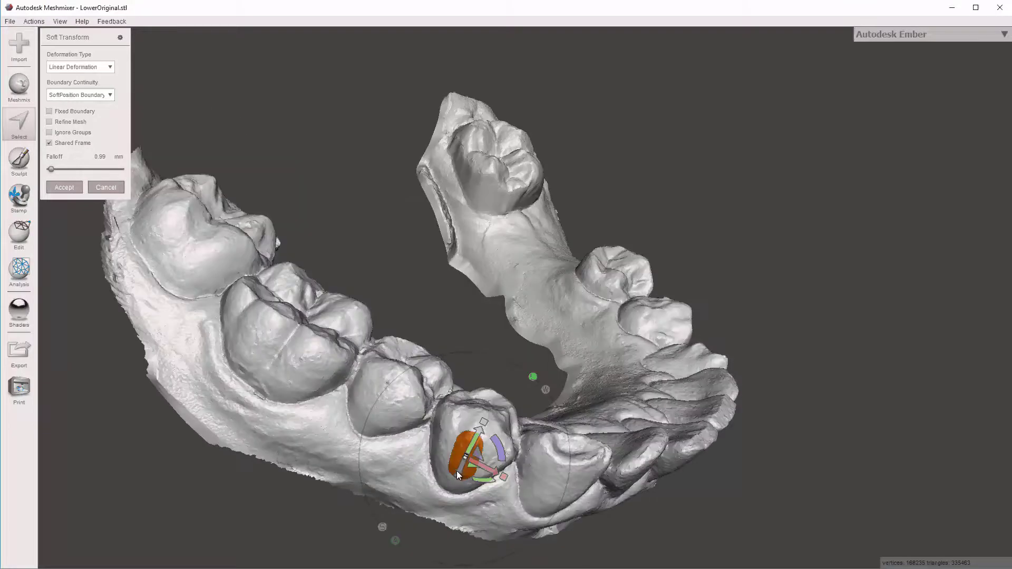
drag(455, 480, 452, 484)
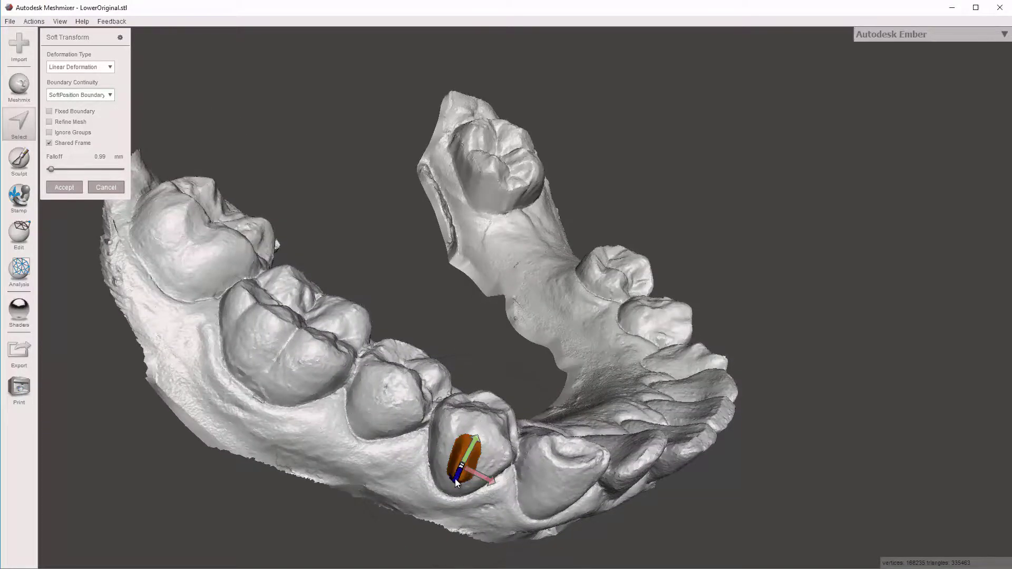
right_drag(529, 315, 580, 210)
middle_drag(564, 279, 575, 228)
scroll(576, 215, up, 3)
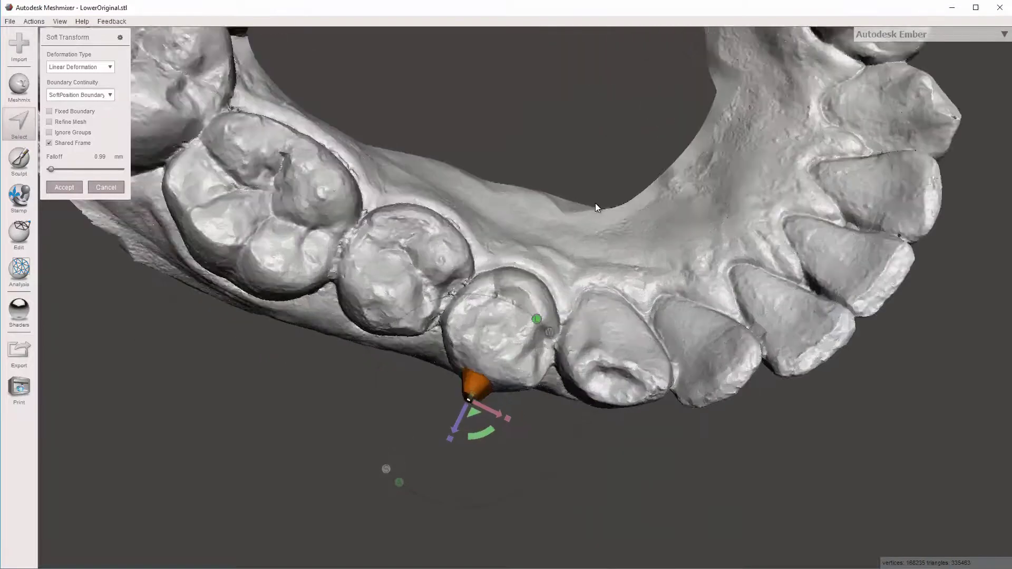
right_drag(597, 203, 540, 295)
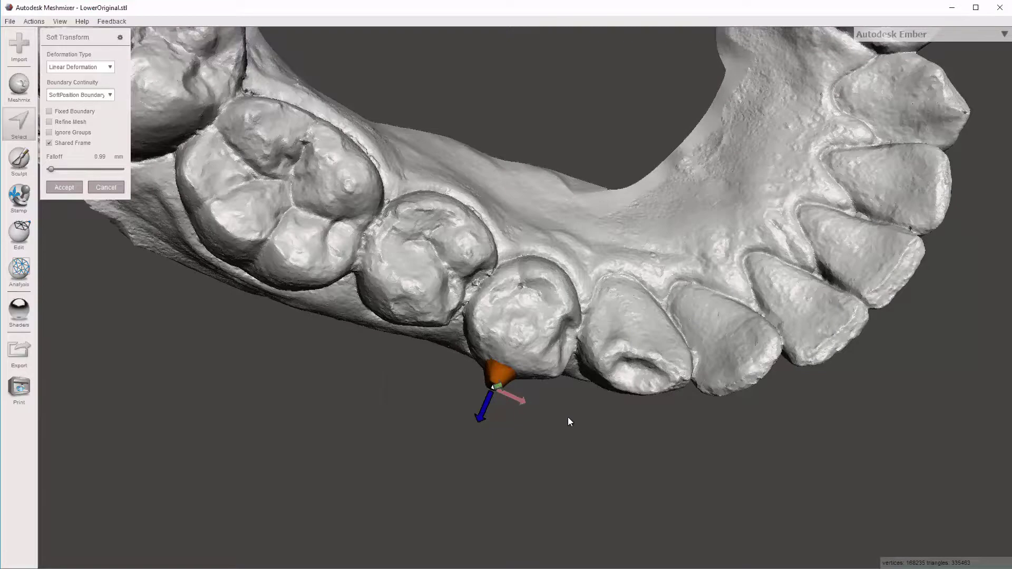
right_drag(501, 321, 471, 273)
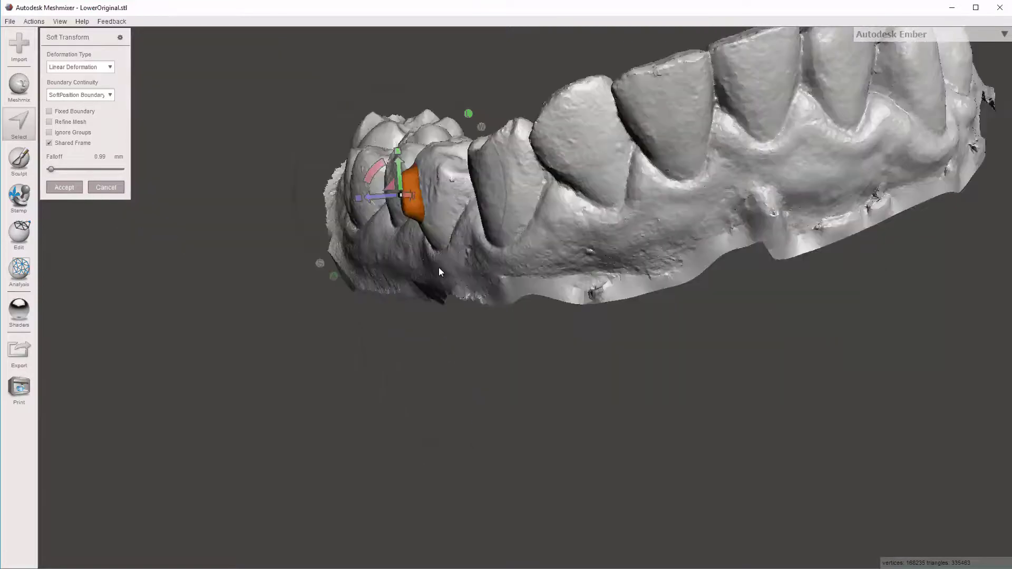
right_drag(423, 243, 408, 194)
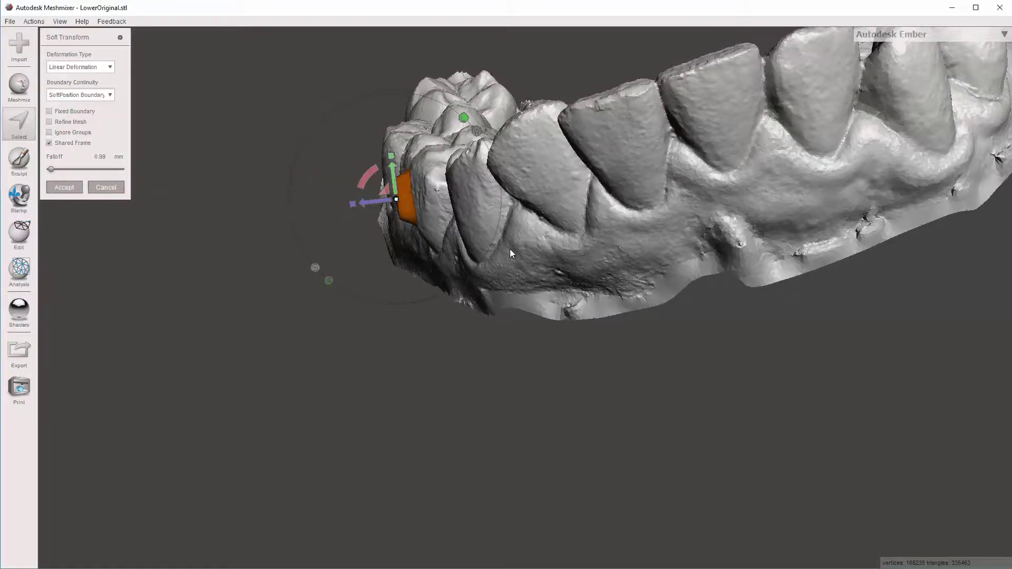
key(Return)
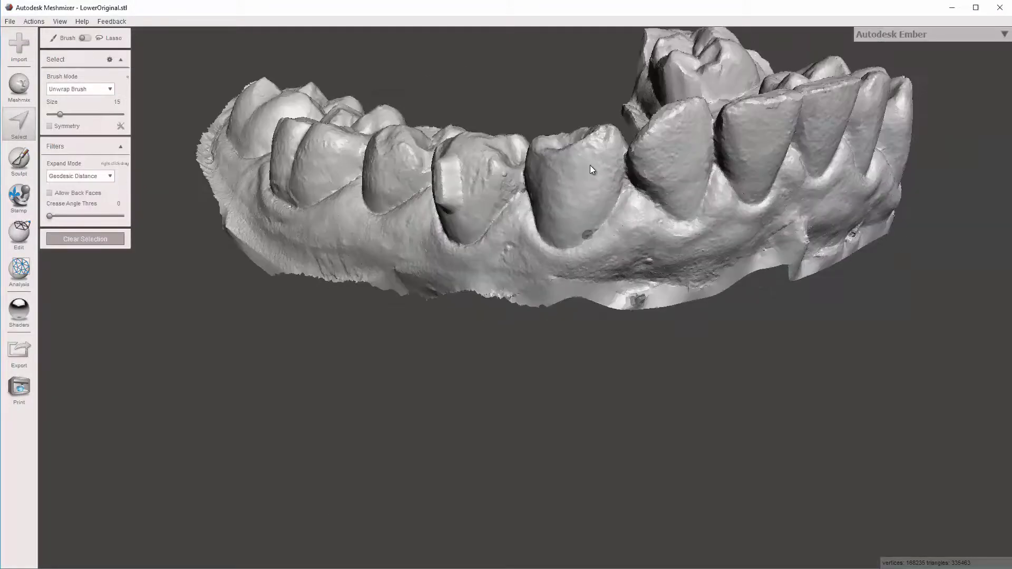
Select a narrow vertical strip on the right canine's outer face and pull it outward with Soft Transform as an attachment
click(587, 166)
drag(587, 167, 587, 195)
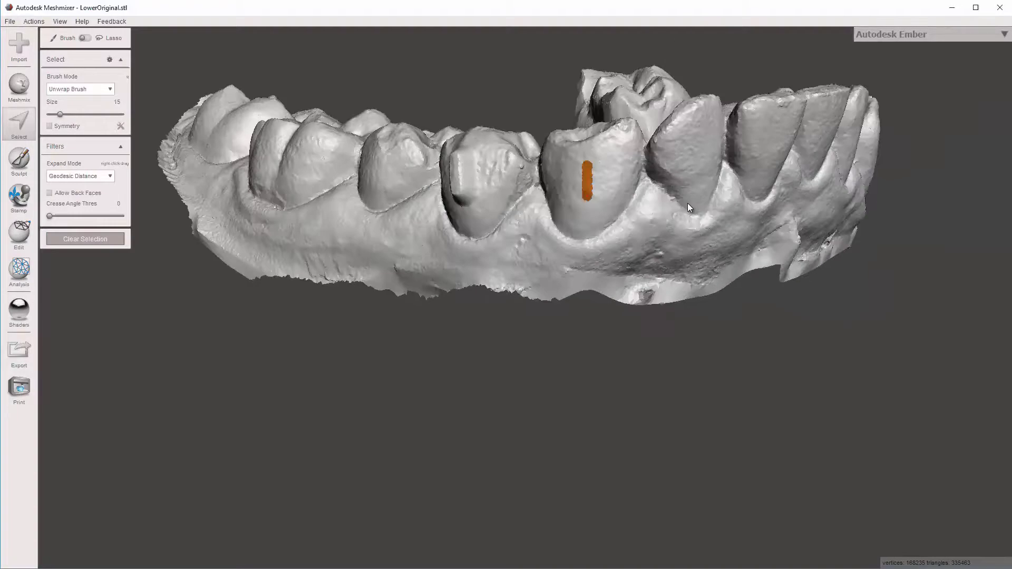
key(t)
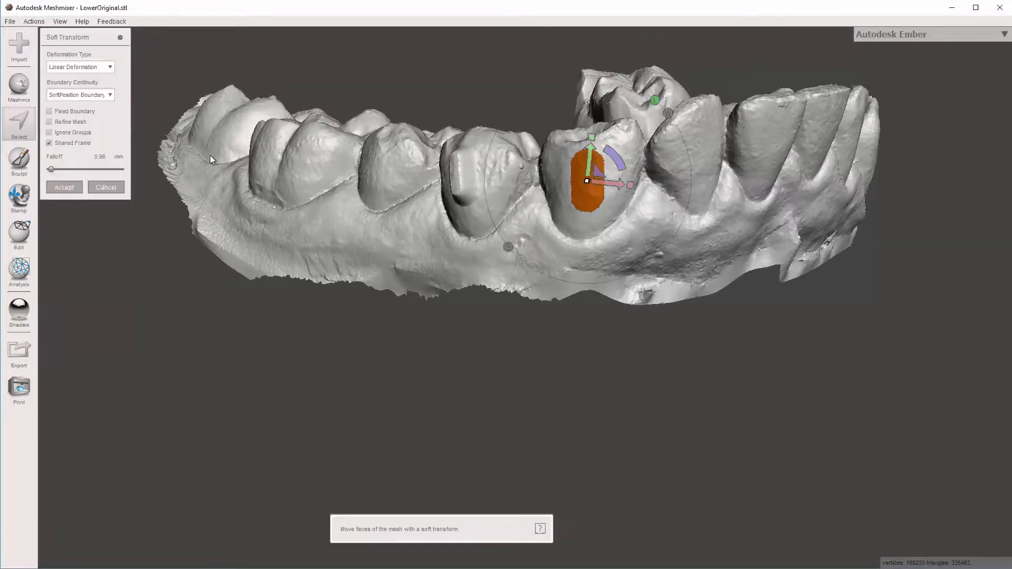
right_drag(571, 264, 400, 295)
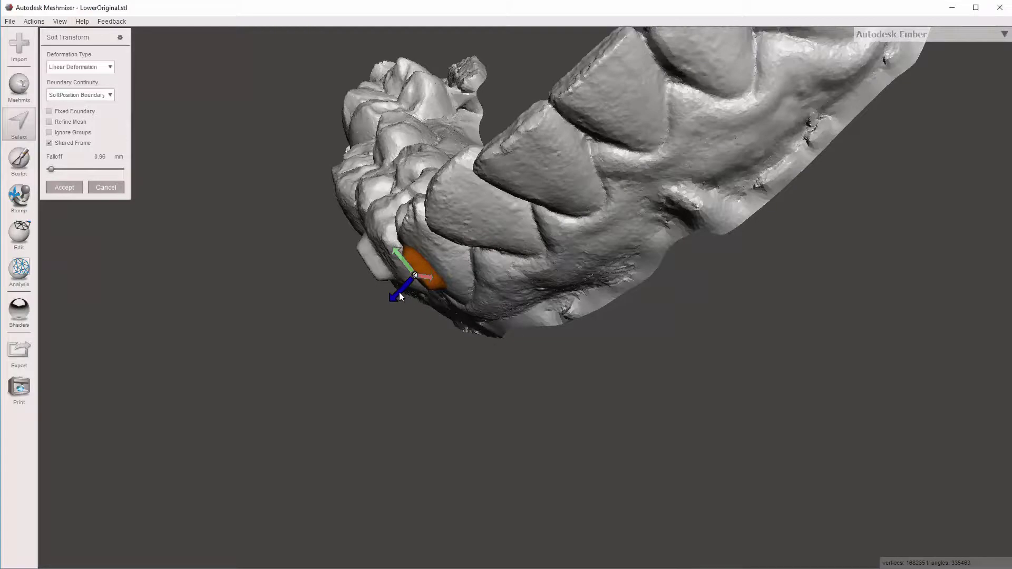
right_drag(400, 295, 520, 125)
key(Return)
key(Escape)
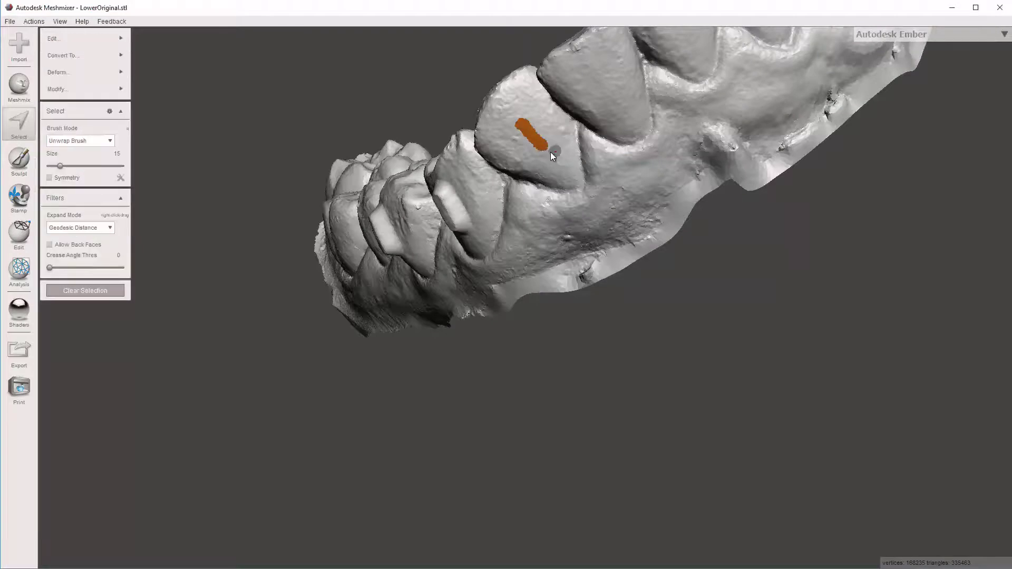
Pull a narrow lengthwise strip on the right lateral incisor's outer face outward with Soft Transform as an attachment, then deselect it
key(t)
right_drag(588, 208, 617, 259)
drag(623, 266, 623, 270)
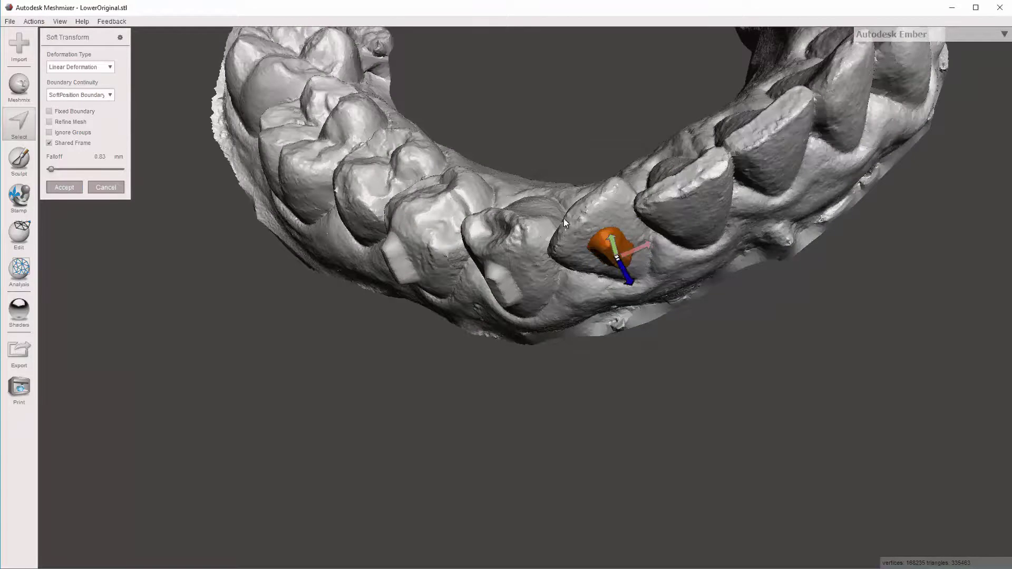
right_drag(570, 228, 704, 322)
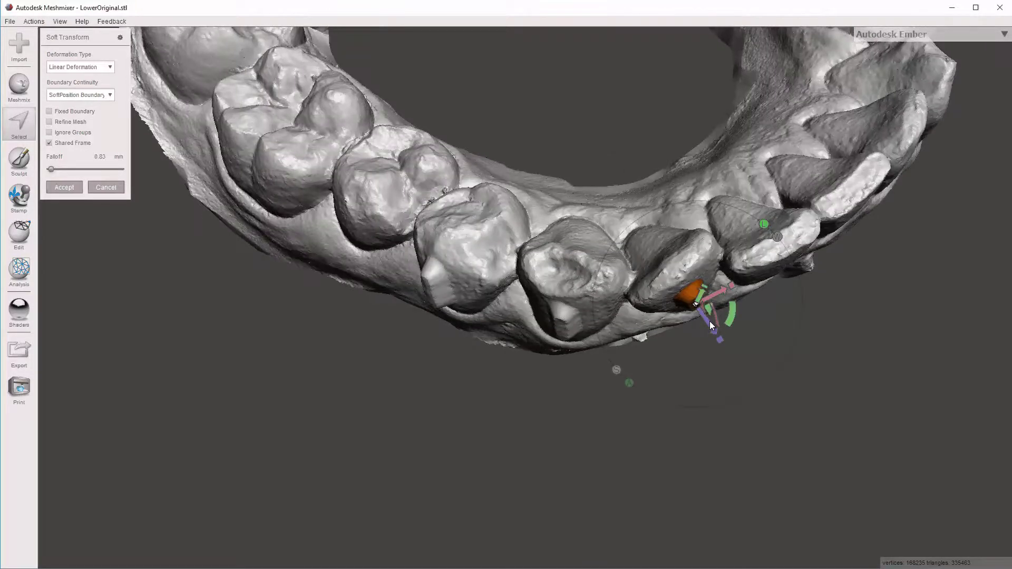
drag(708, 322, 733, 286)
right_drag(733, 286, 489, 268)
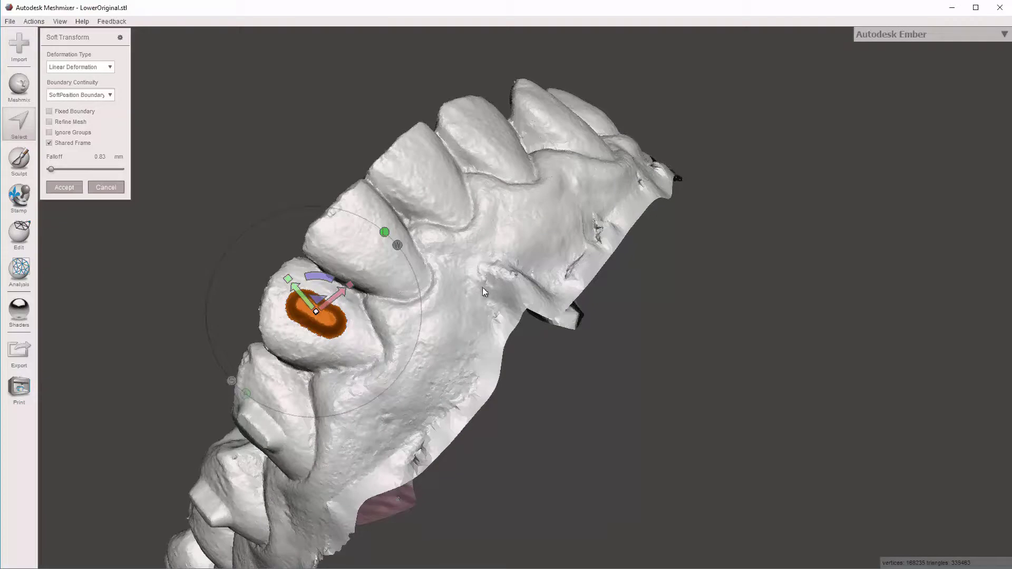
key(Return)
key(Escape)
Select a narrow lengthwise strip on the right central incisor's outer face and raise it into an attachment with Soft Transform
right_drag(303, 341, 297, 342)
right_drag(335, 295, 336, 246)
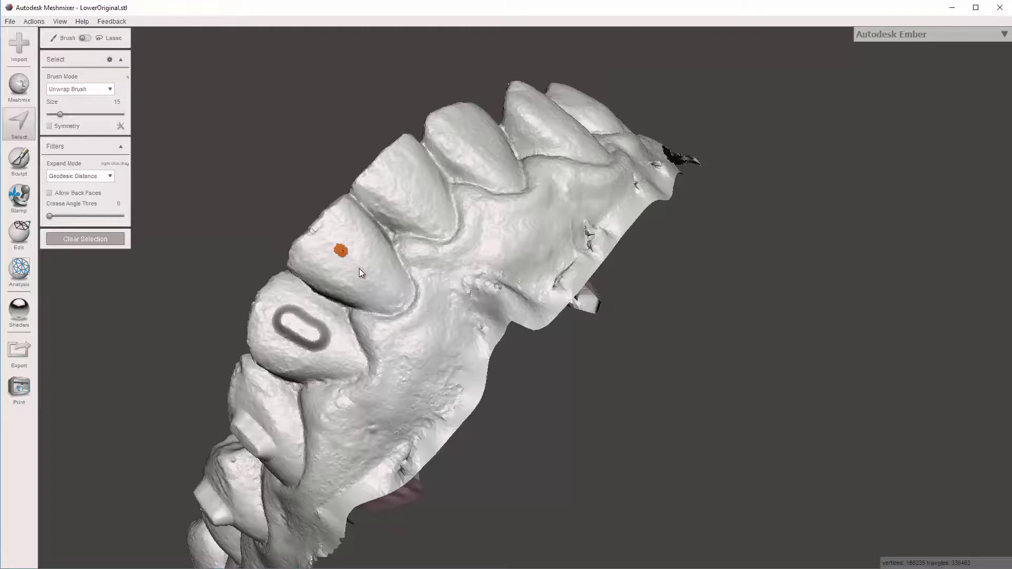
drag(359, 268, 362, 269)
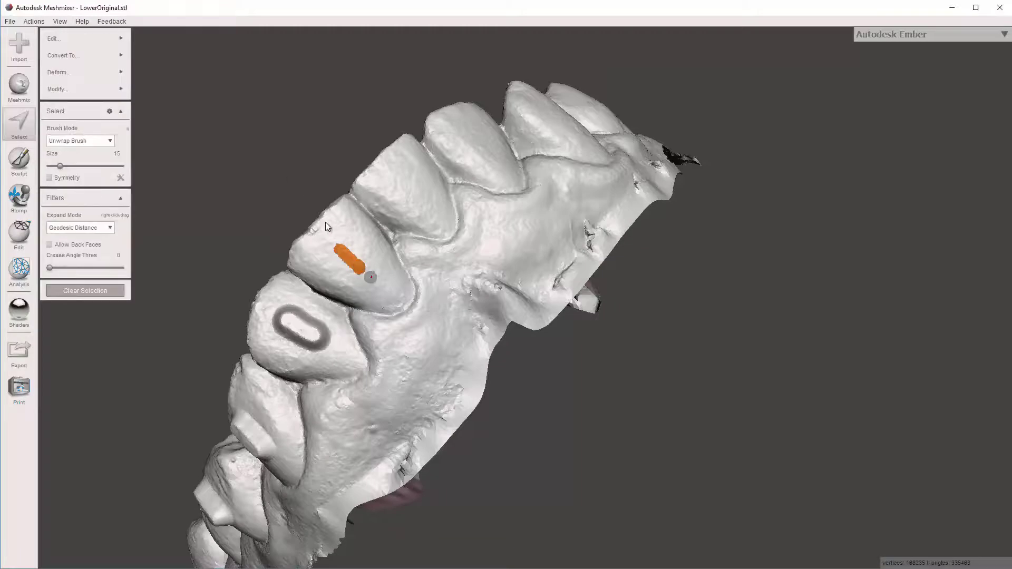
key(t)
right_drag(497, 344, 567, 450)
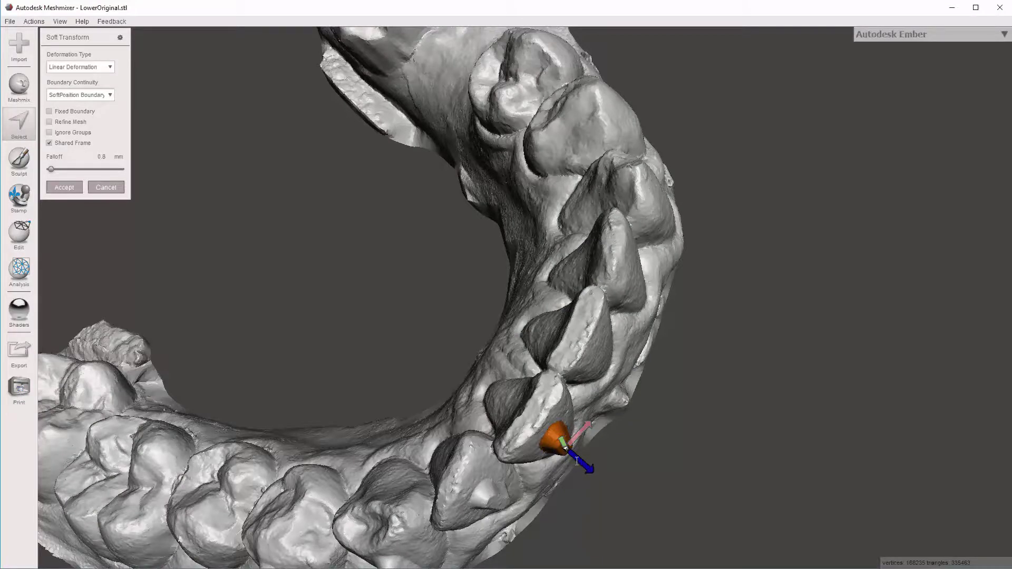
right_drag(711, 406, 575, 373)
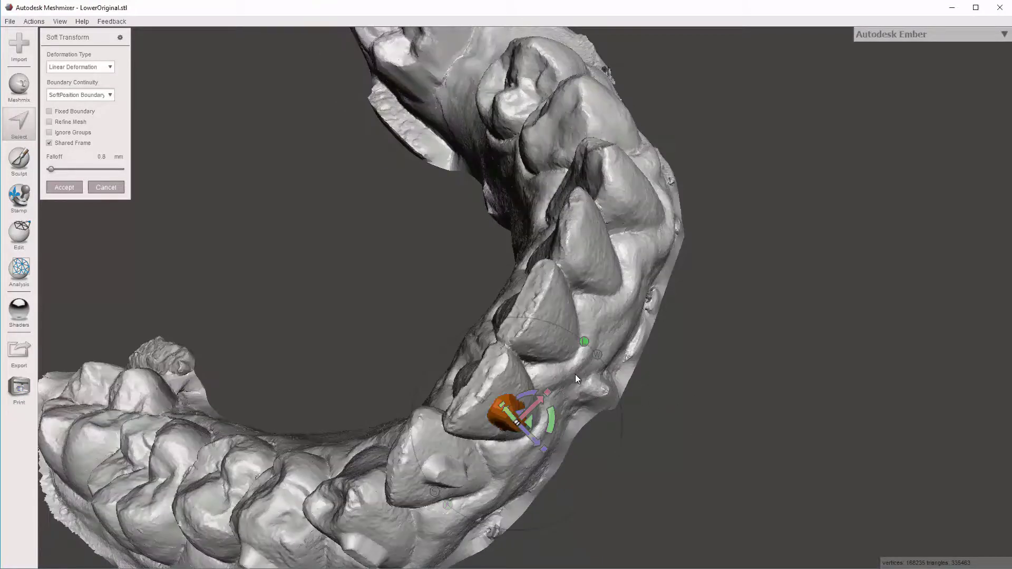
key(Return)
key(Escape)
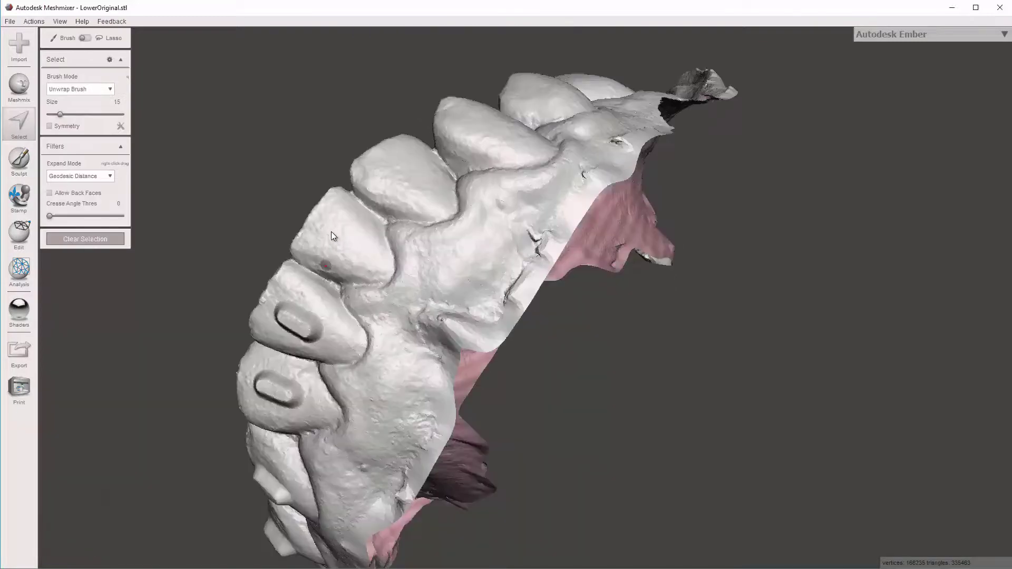
Select a narrow lengthwise strip on the left central incisor's outer face and raise it with Soft Transform using a 1 mm falloff
drag(351, 248, 329, 231)
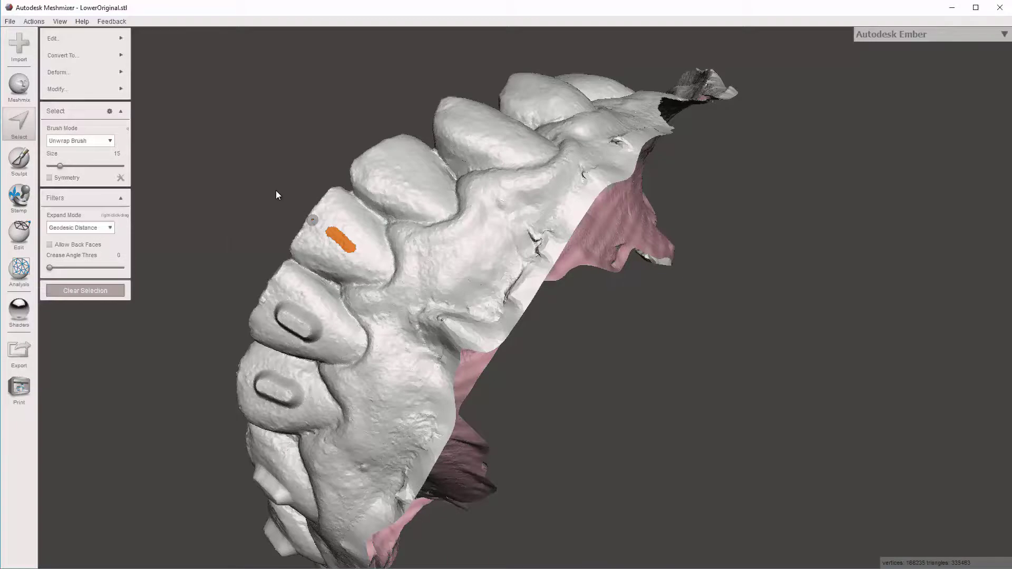
key(t)
right_drag(356, 218, 479, 330)
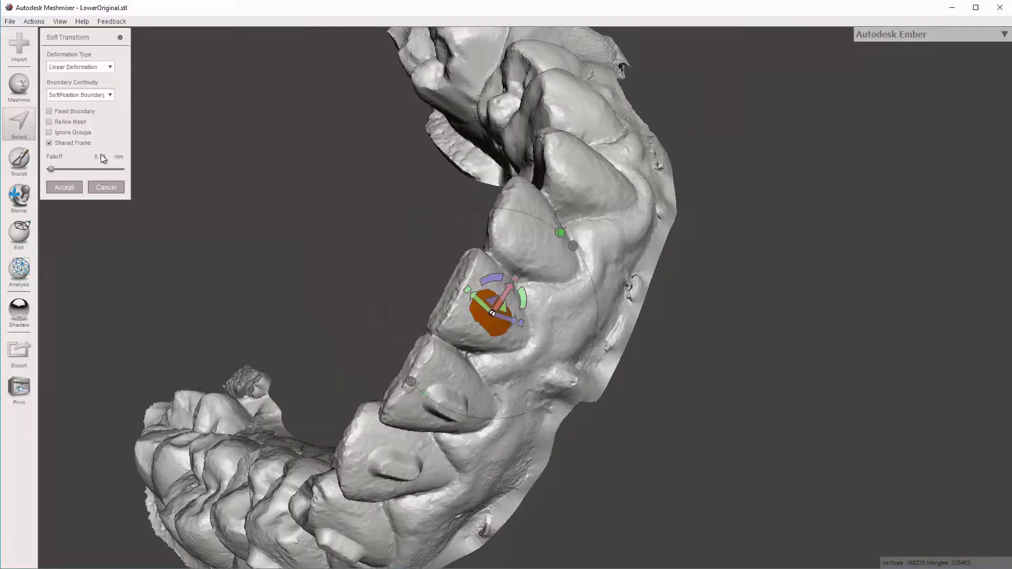
click(98, 157)
text(1)
key(Return)
drag(504, 321, 418, 299)
right_drag(436, 311, 650, 390)
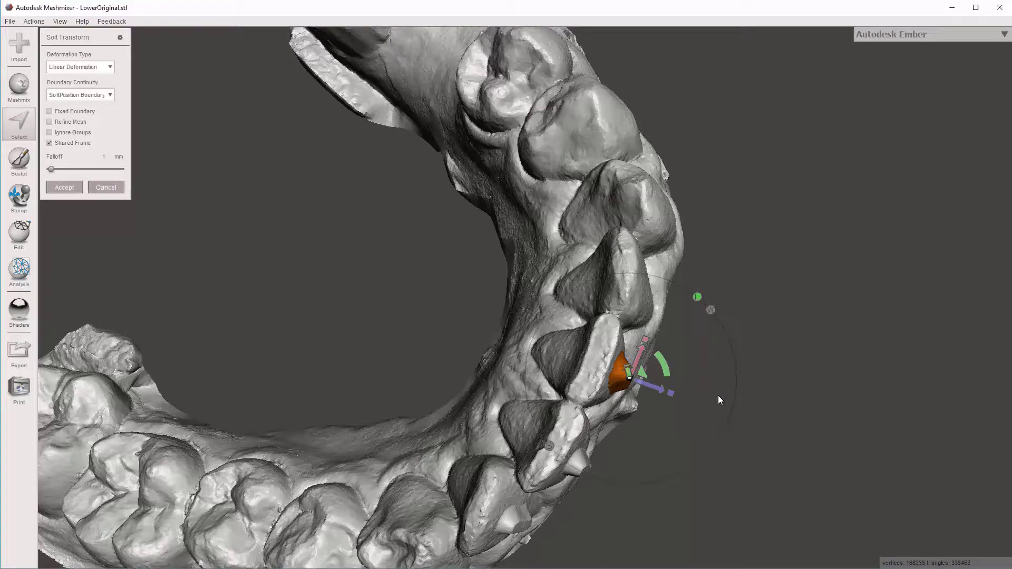
key(Return)
Select a narrow lengthwise strip on the left lateral incisor's outer face and pull it outward with Soft Transform as an attachment
right_drag(650, 398, 615, 402)
right_drag(543, 378, 363, 267)
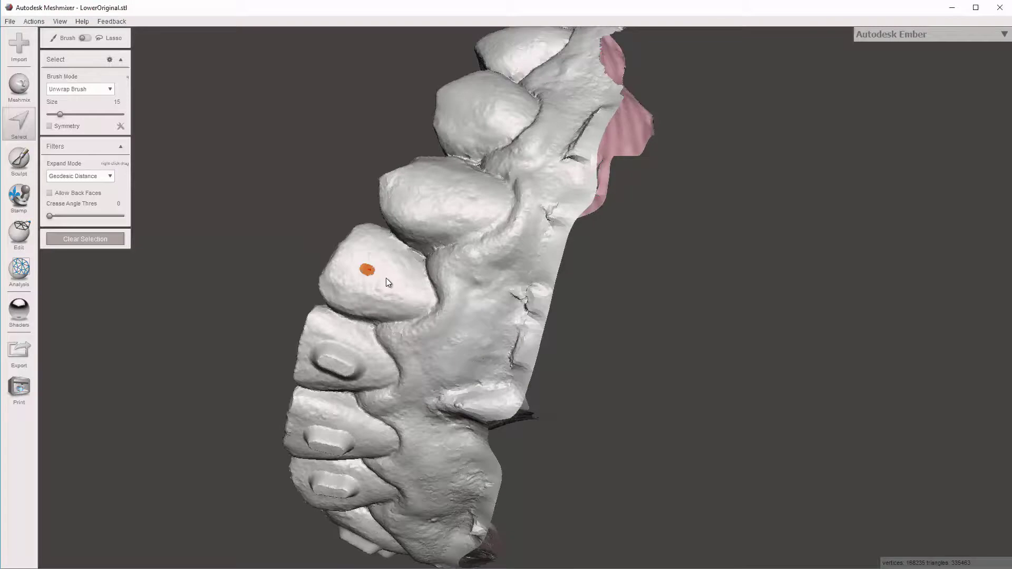
drag(386, 278, 390, 280)
right_drag(340, 233, 359, 241)
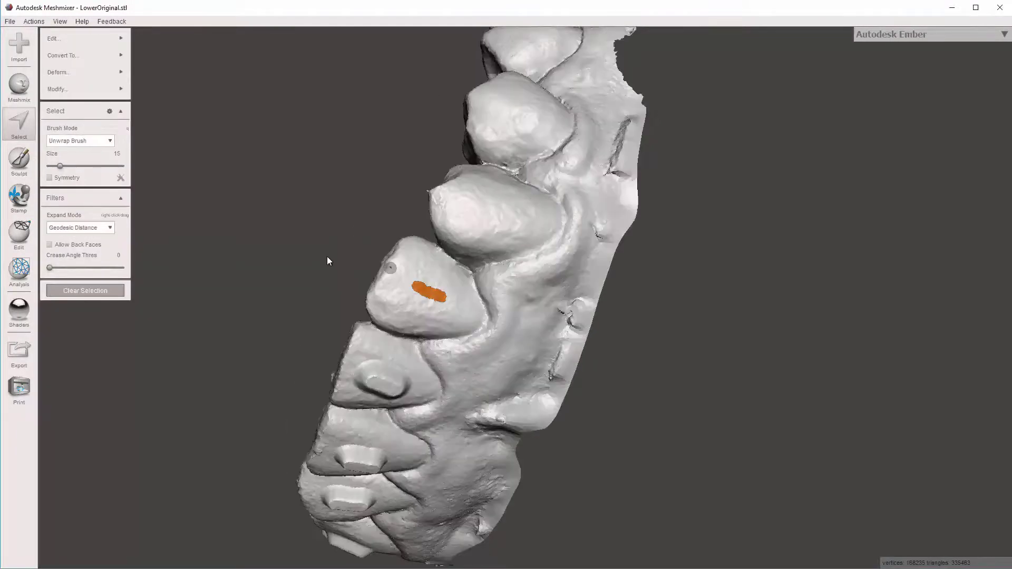
key(t)
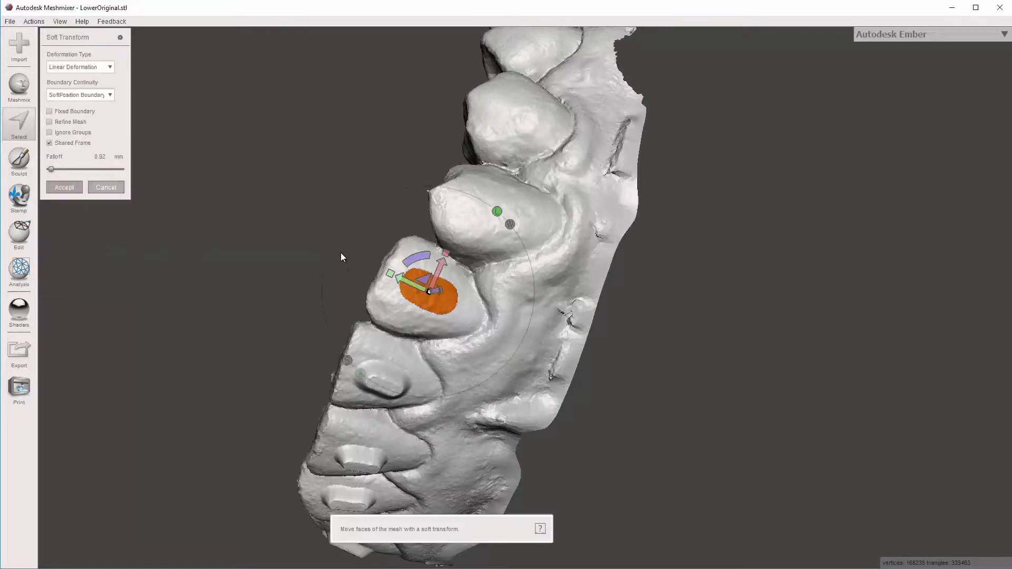
right_drag(341, 253, 551, 336)
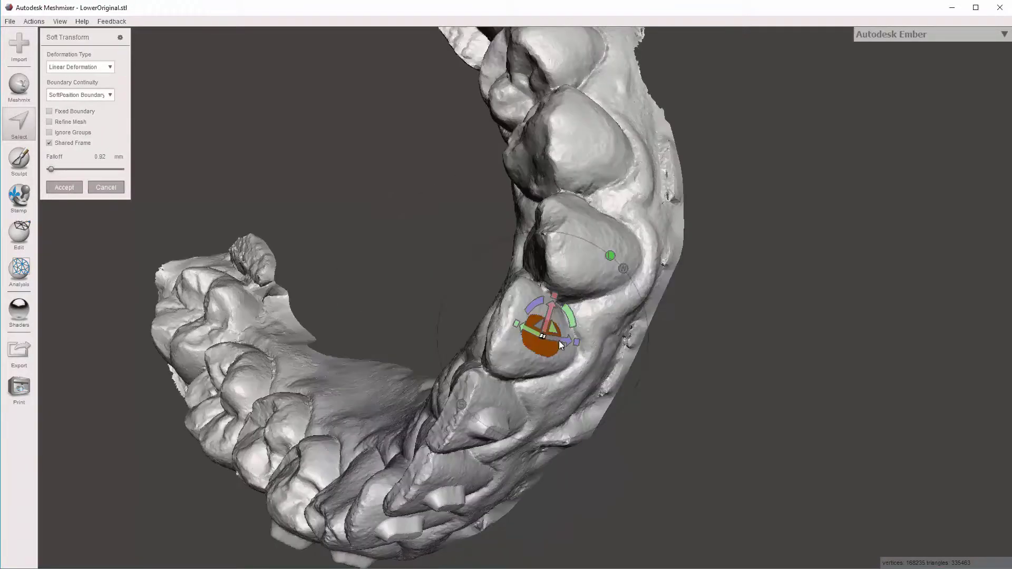
drag(560, 342, 566, 345)
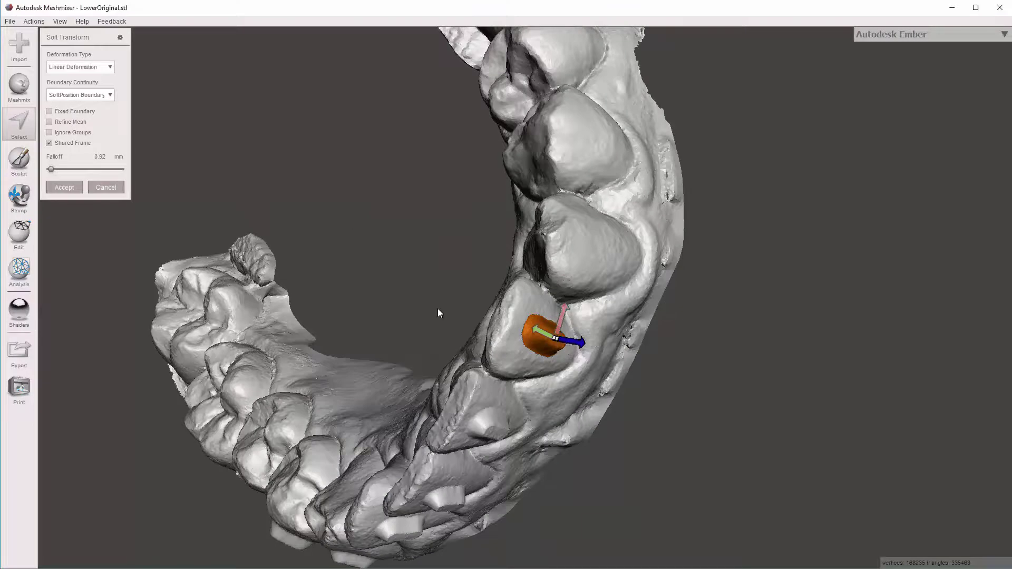
right_drag(432, 310, 477, 333)
scroll(478, 333, up, 1)
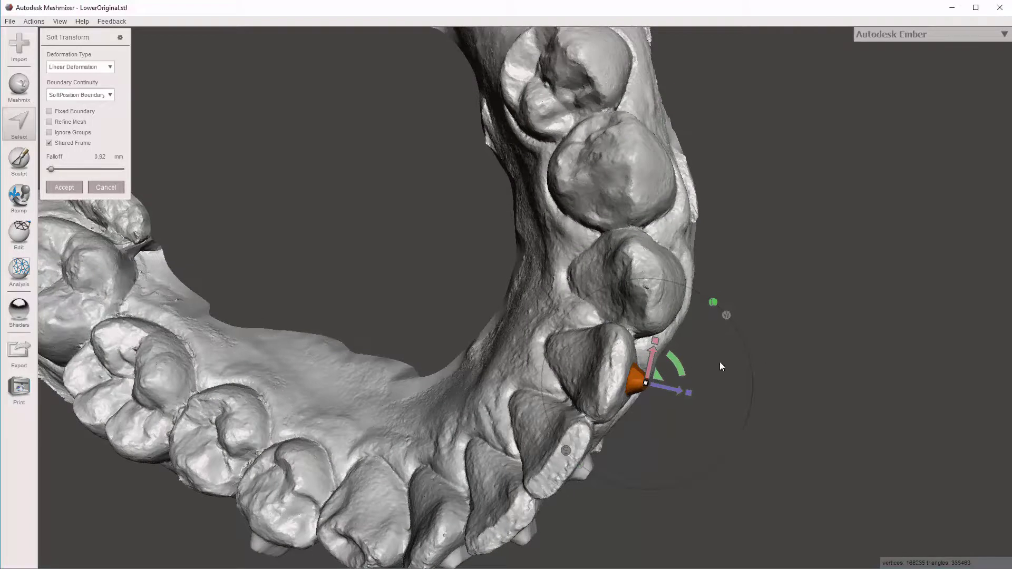
drag(677, 393, 678, 397)
key(Return)
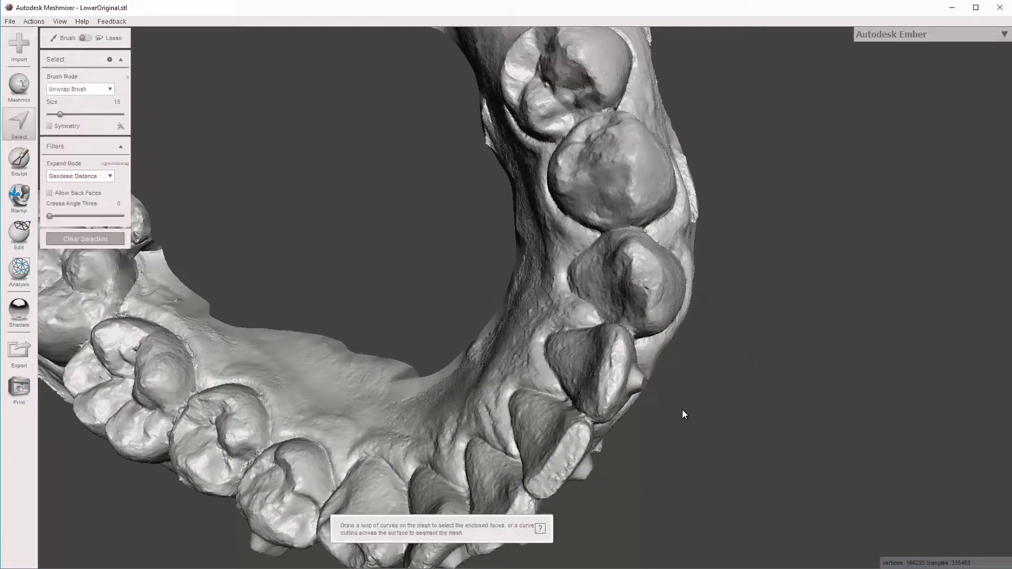
Select a narrow lengthwise strip on the left canine's outer face, pull it outward with Soft Transform as an attachment and deselect it
right_drag(549, 388, 397, 290)
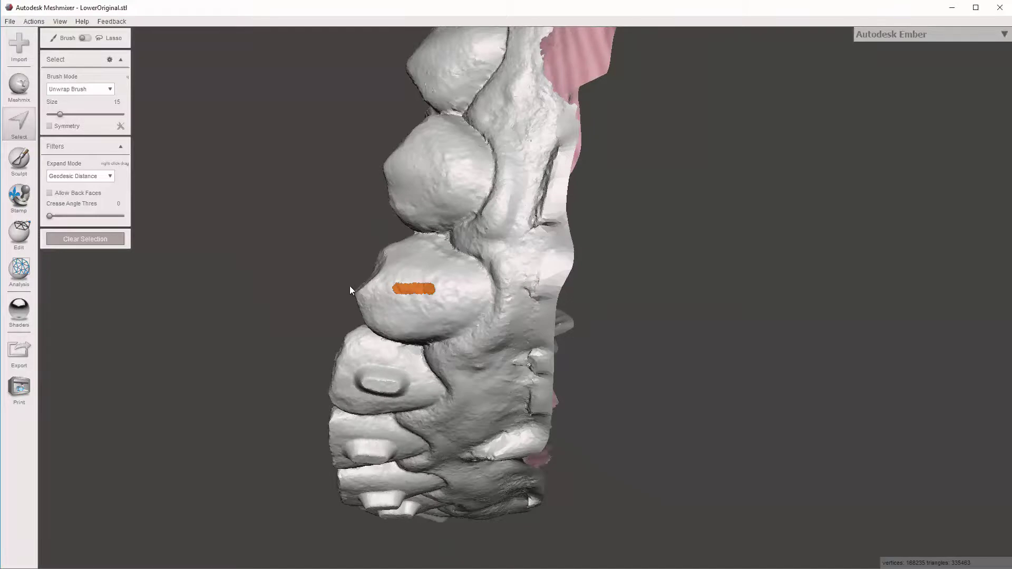
right_drag(352, 284, 357, 296)
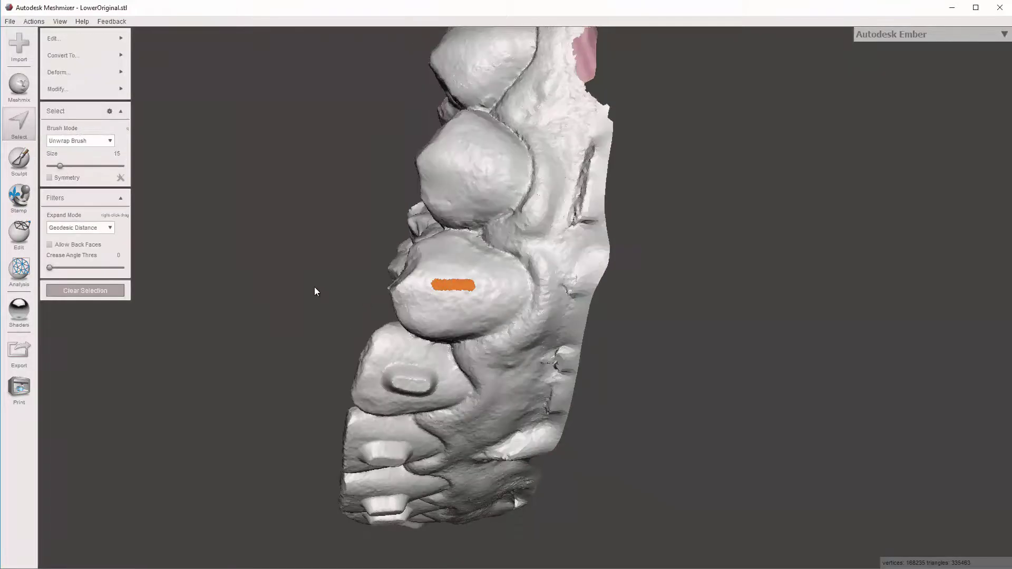
key(t)
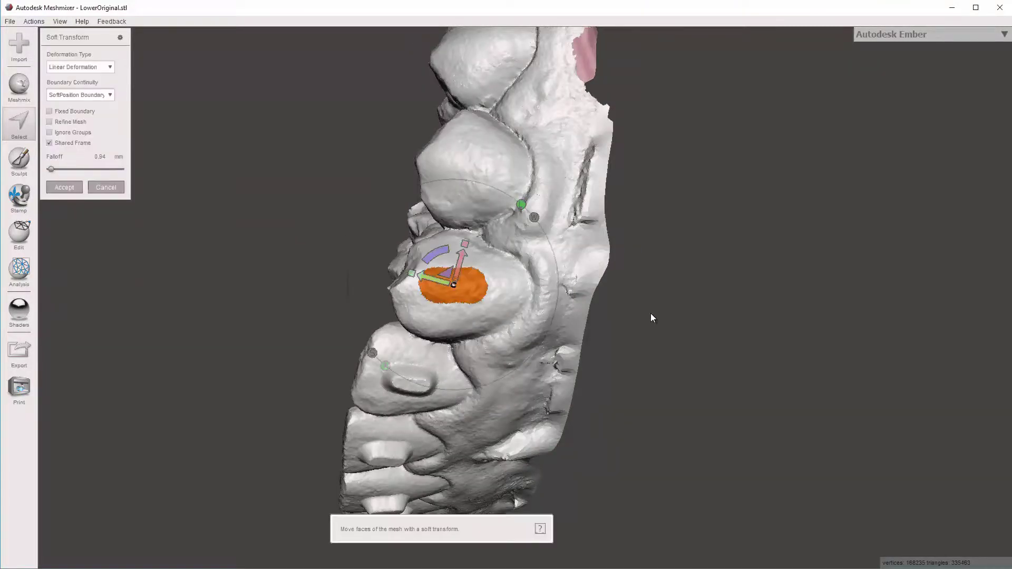
right_drag(371, 239, 627, 330)
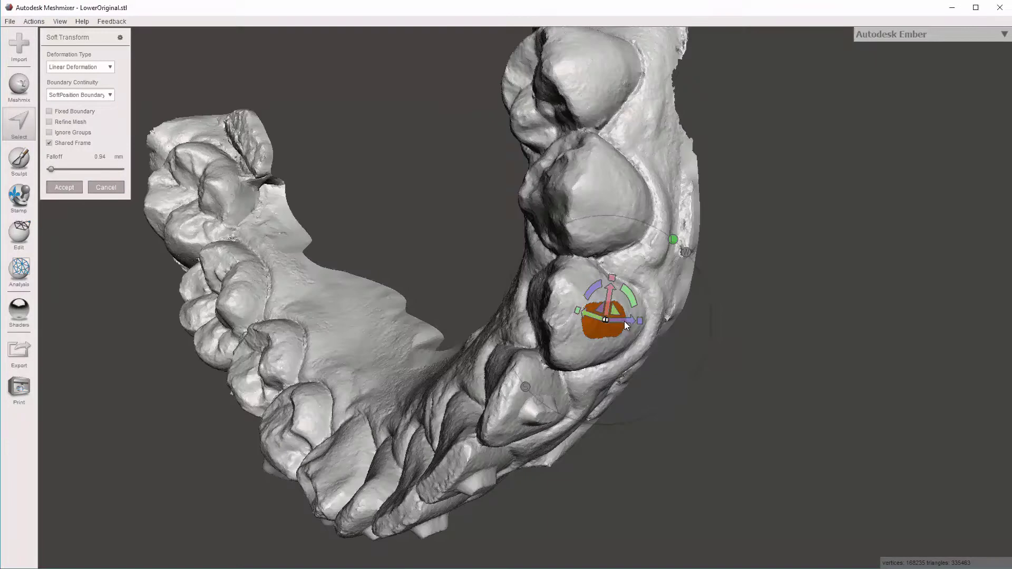
mouse_move(625, 322)
mouse_down()
mouse_move(612, 374)
mouse_move(624, 339)
mouse_up()
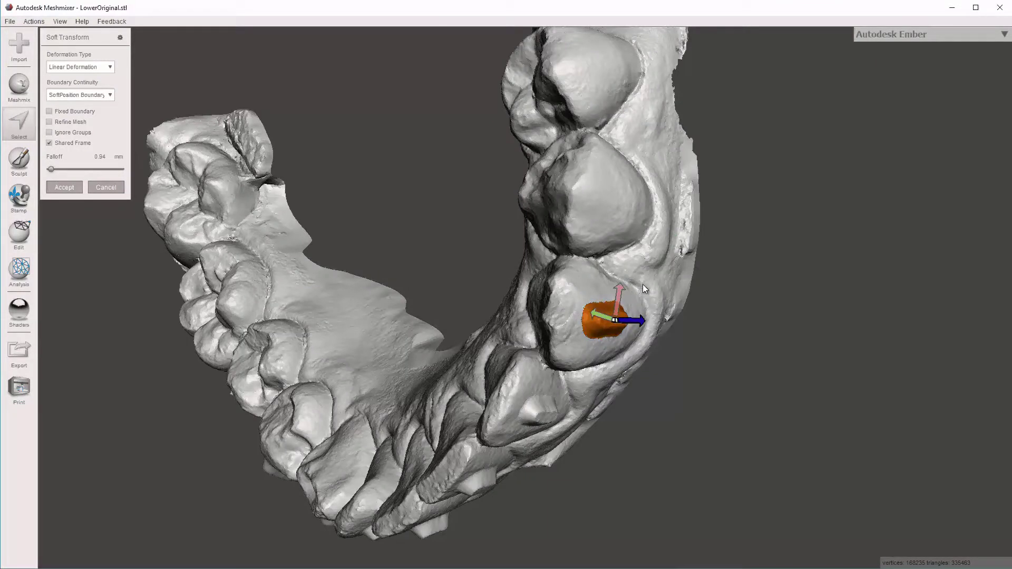
right_drag(624, 339, 643, 284)
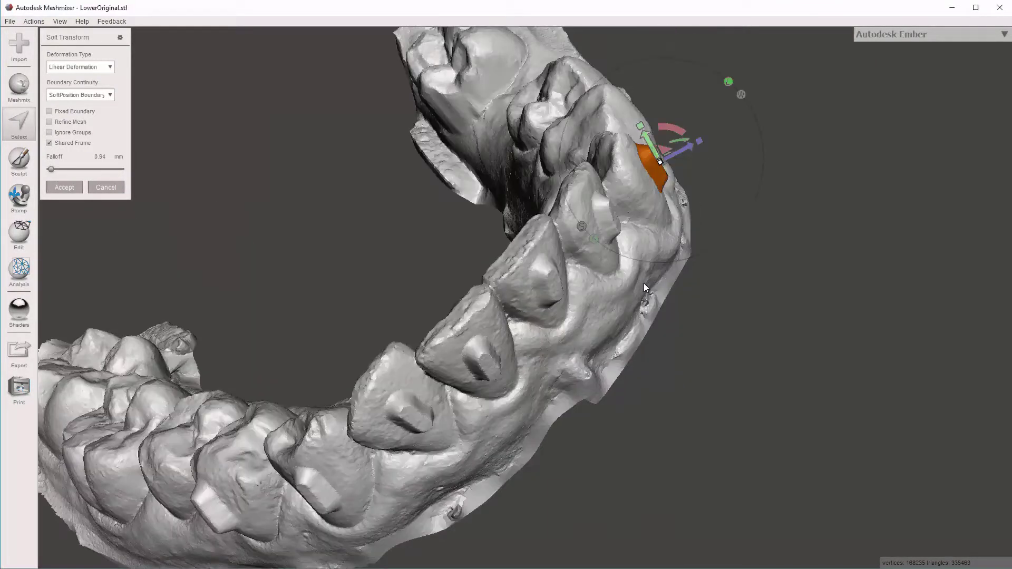
key(Return)
key(Escape)
Select a narrow lengthwise strip on the left first premolar's outer face and raise it into an attachment with Soft Transform
right_drag(689, 228, 528, 153)
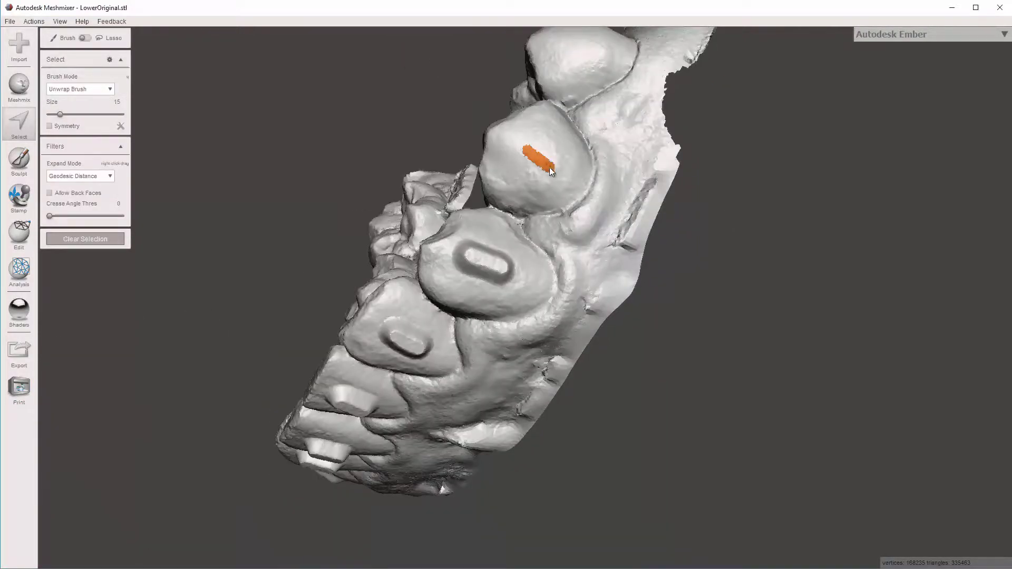
key(t)
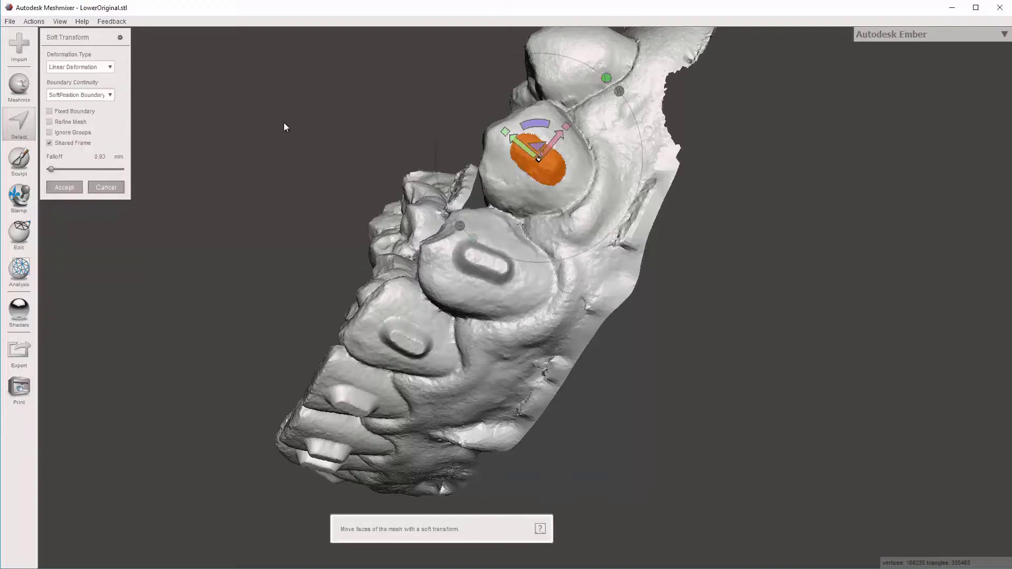
right_drag(354, 166, 727, 268)
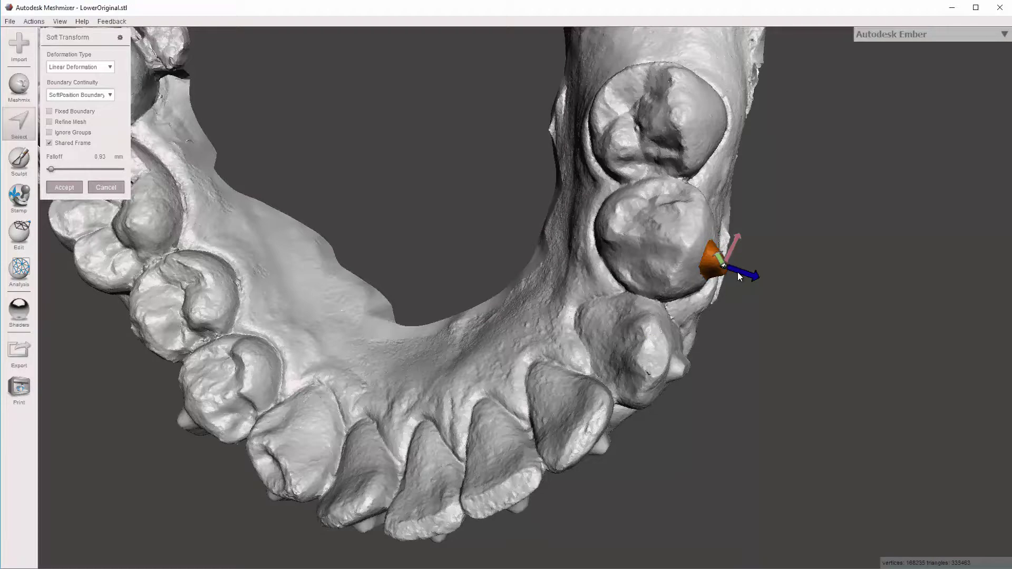
right_drag(753, 364, 647, 224)
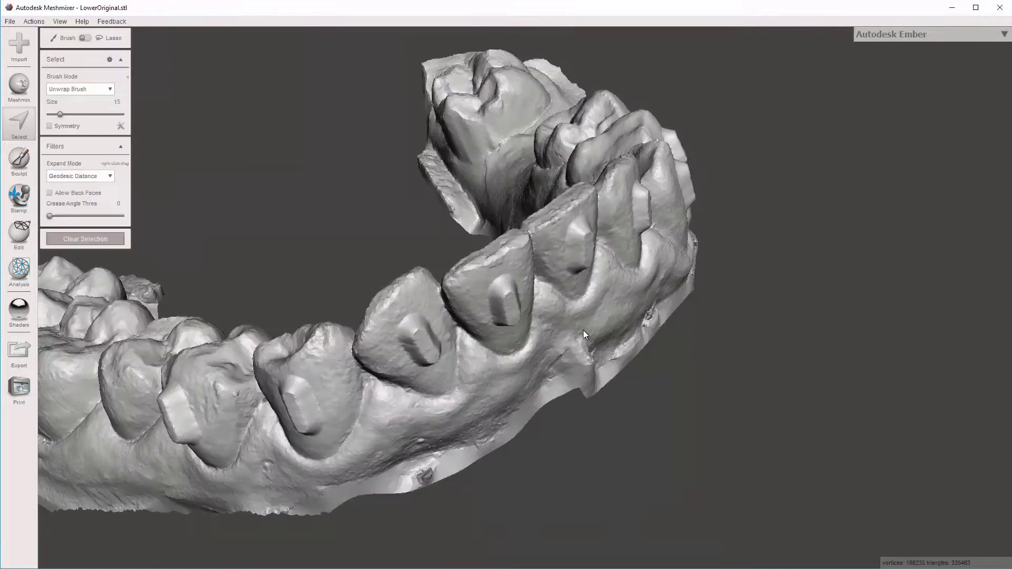
Examine the shape and placement of the attachments around the whole arch from the front, both sides and above
right_drag(581, 336, 539, 461)
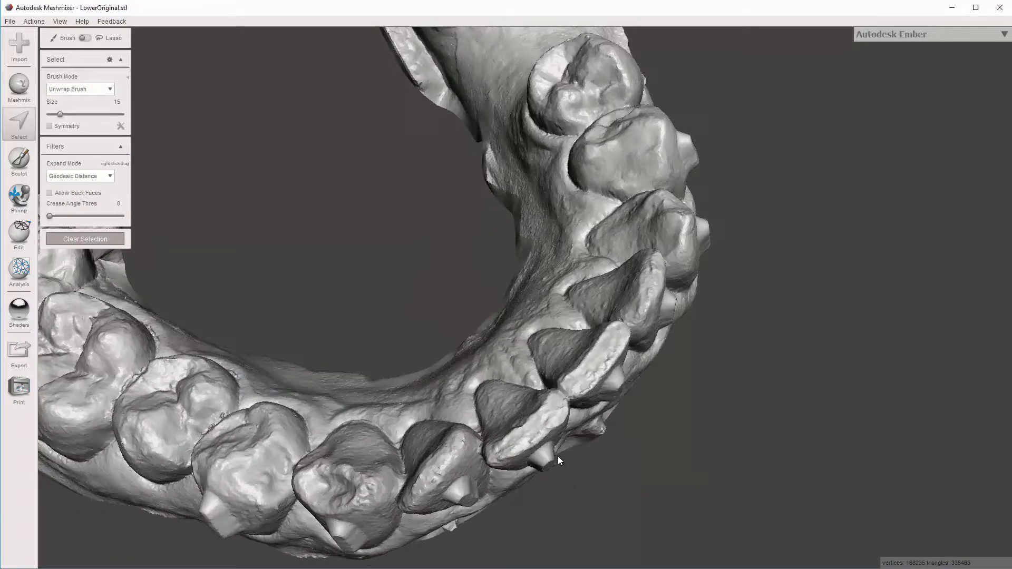
right_drag(575, 493, 545, 416)
right_drag(501, 341, 542, 331)
right_drag(480, 382, 554, 383)
right_drag(454, 194, 749, 102)
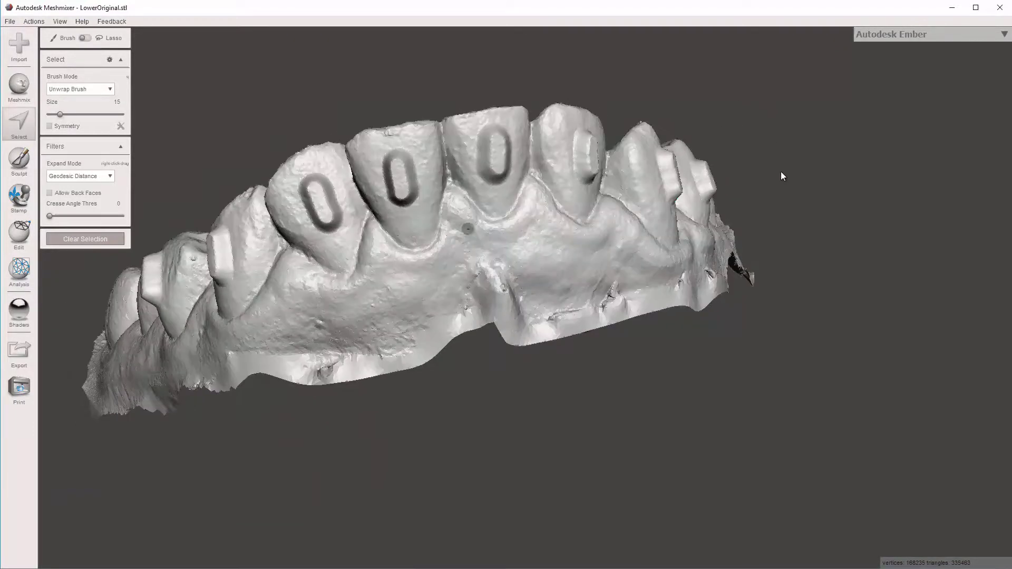
right_drag(785, 187, 731, 278)
right_drag(761, 350, 436, 199)
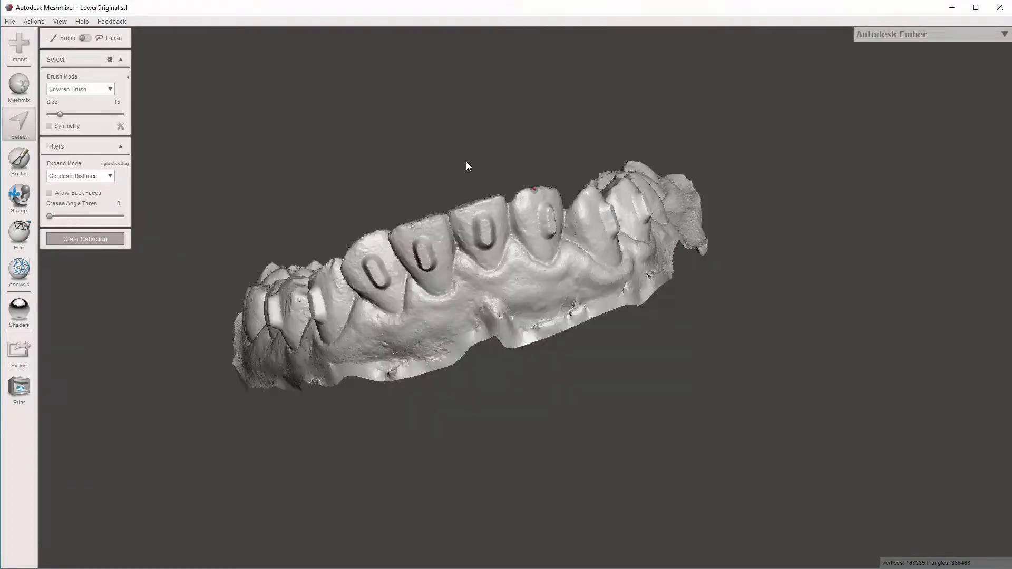
right_drag(463, 159, 448, 147)
right_drag(567, 110, 546, 174)
right_drag(625, 182, 510, 103)
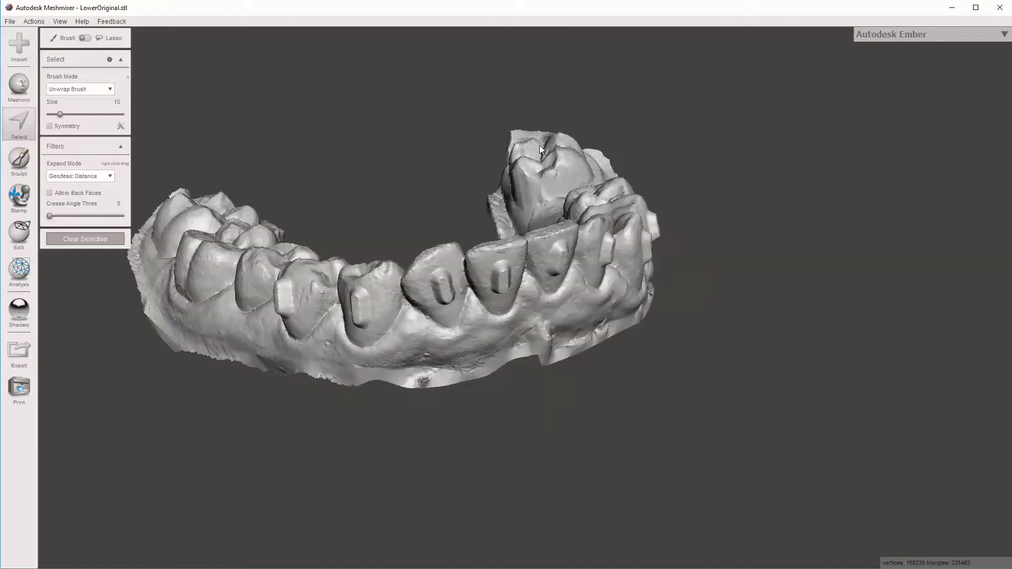
right_drag(542, 144, 580, 107)
right_drag(601, 140, 604, 186)
right_drag(574, 153, 567, 172)
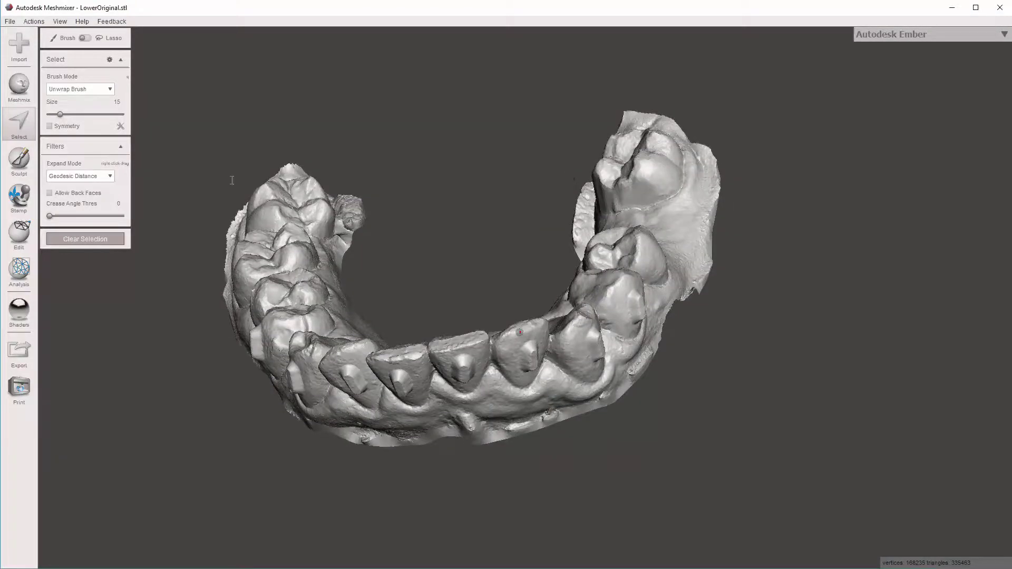
Export the arch mesh as a binary STL file named LowerCorrected-Buttons
key(ctrl+e)
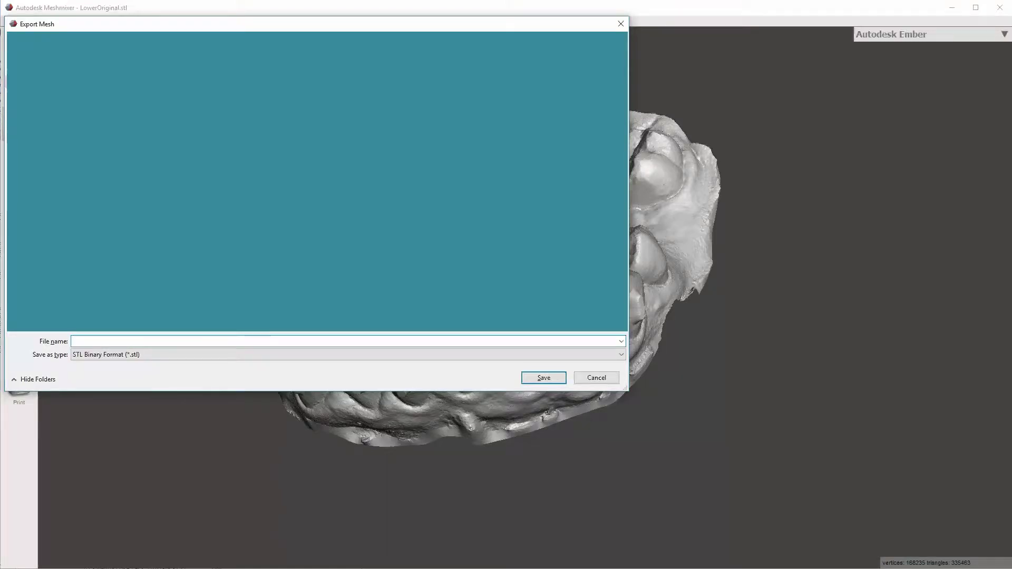
click(145, 341)
key(BackSpace)
key(BackSpace)
key(BackSpace)
key(BackSpace)
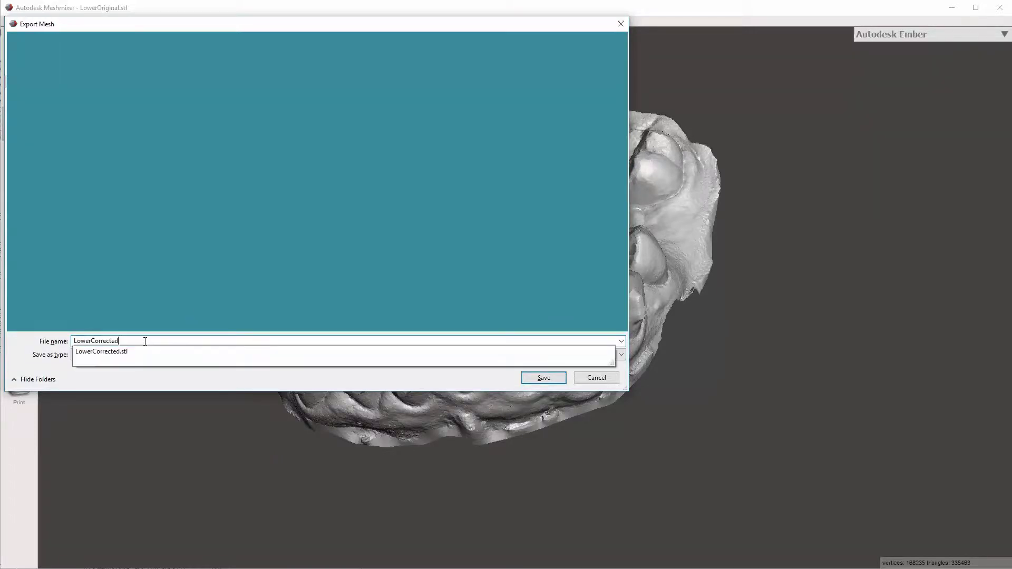
text(-bUTTONS)
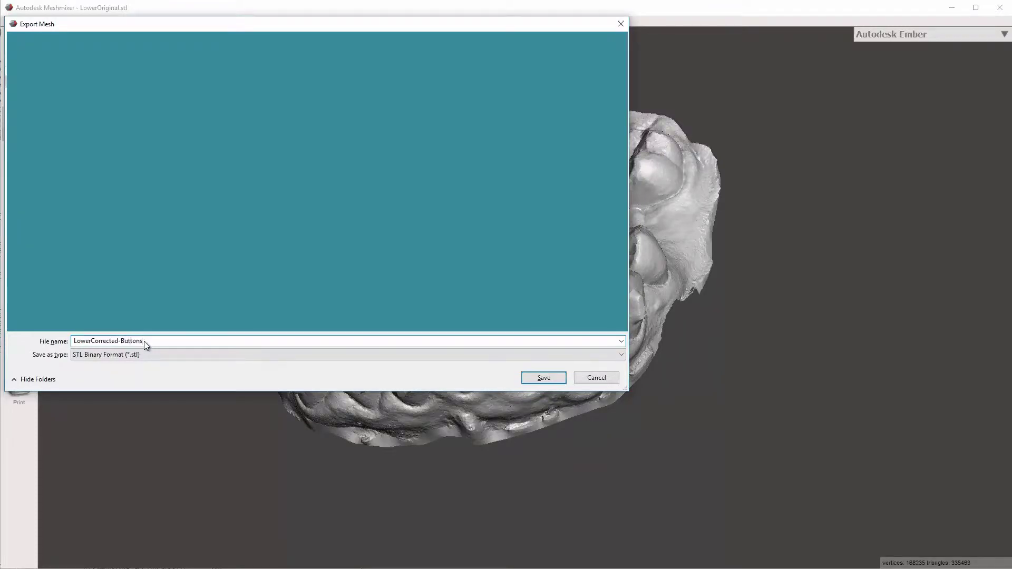
key(Return)
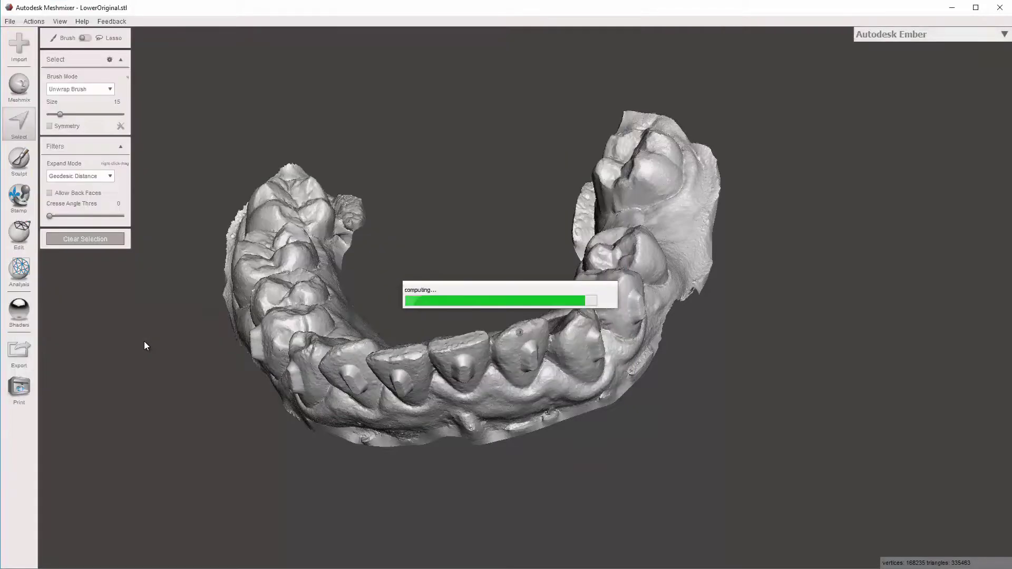
right_drag(192, 379, 592, 316)
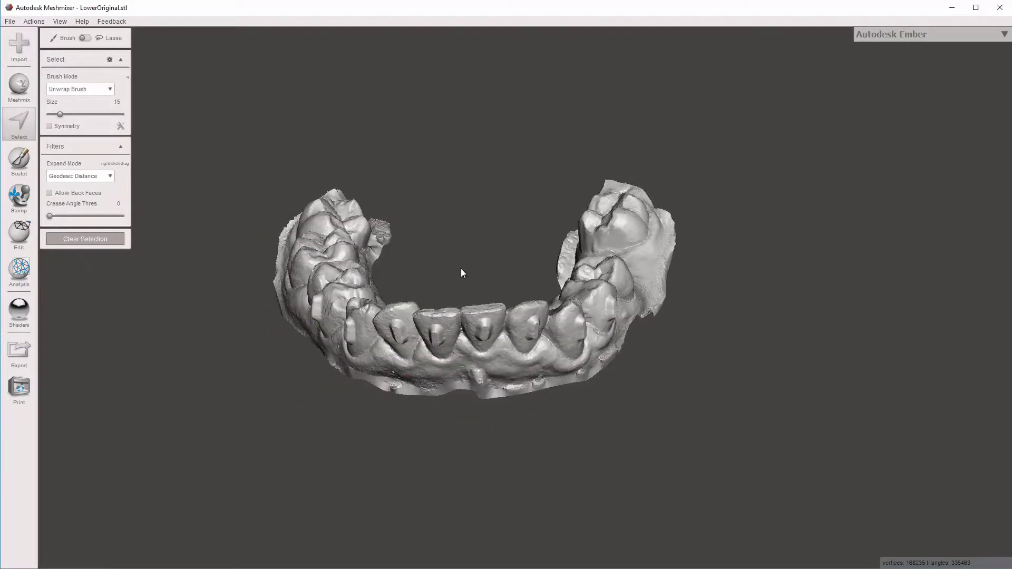
right_drag(459, 265, 524, 323)
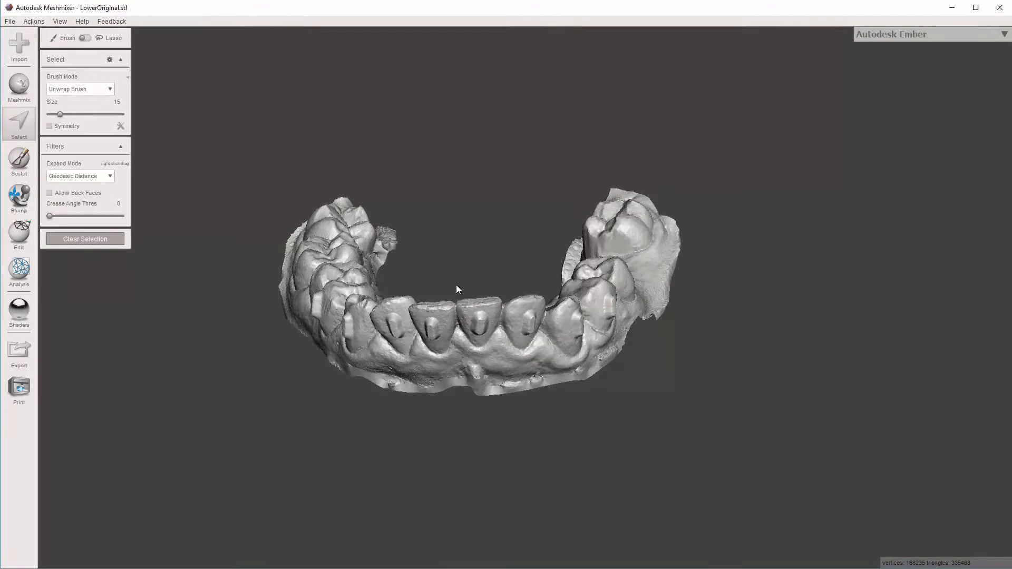
right_drag(459, 298, 637, 274)
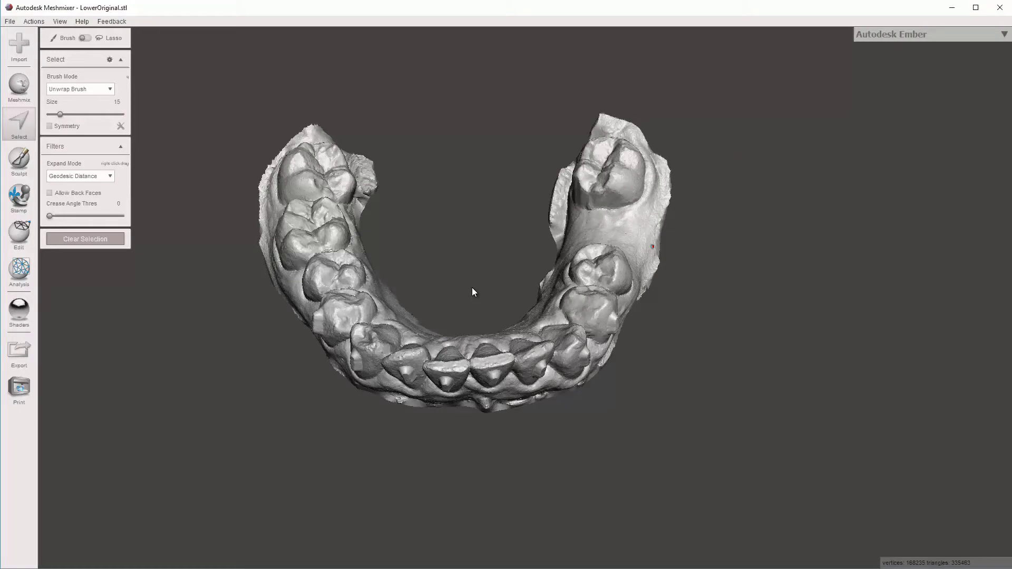
right_drag(459, 284, 464, 329)
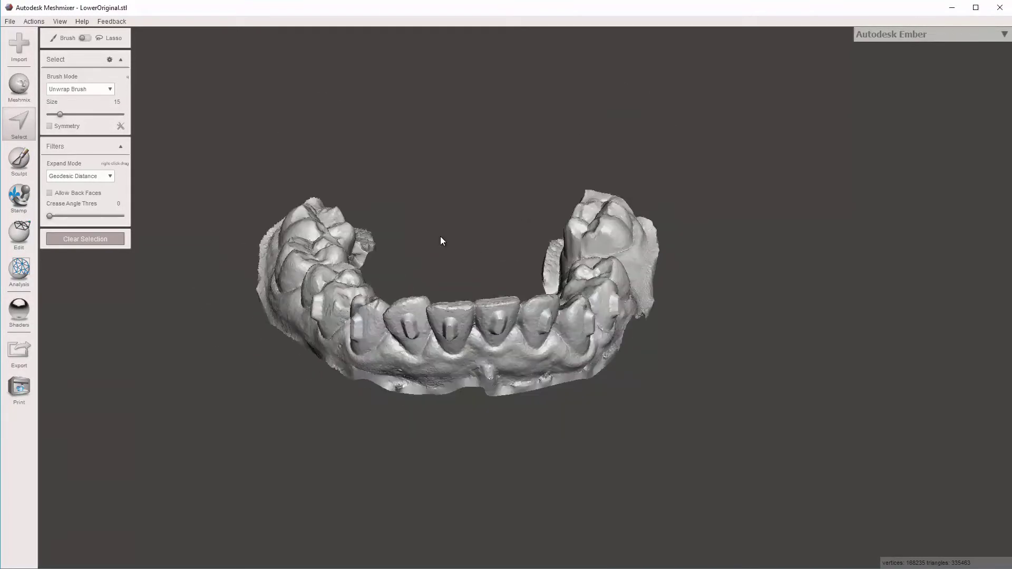
mouse_move(452, 208)
right_down()
mouse_move(452, 248)
mouse_move(446, 216)
right_up()
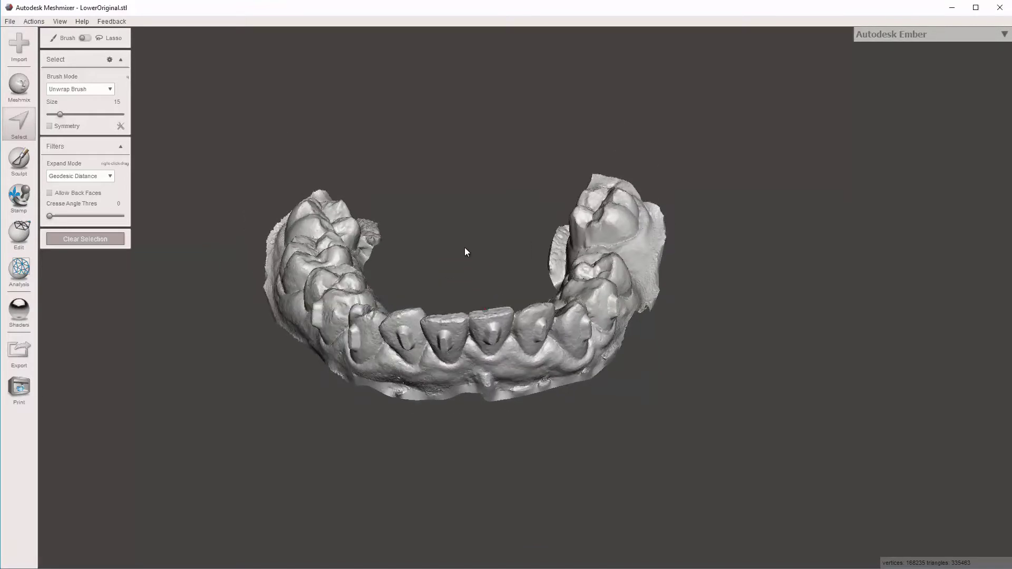
right_drag(476, 214, 485, 235)
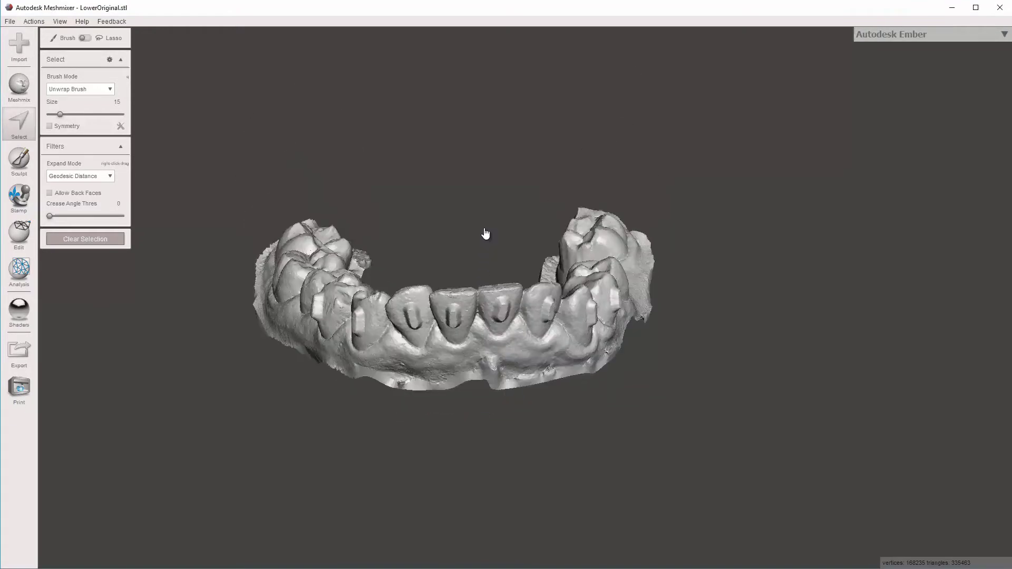